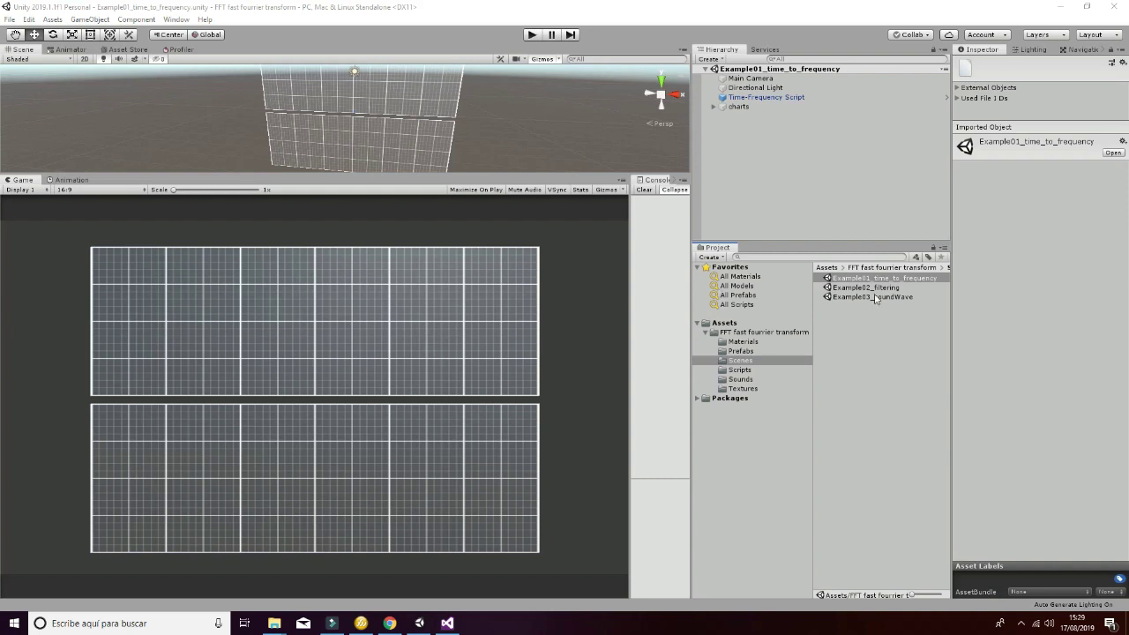
# Step: Open the Scenes folder, select Example01_time_to_frequency and play it to draw both charts
pyautogui.click(754, 362)
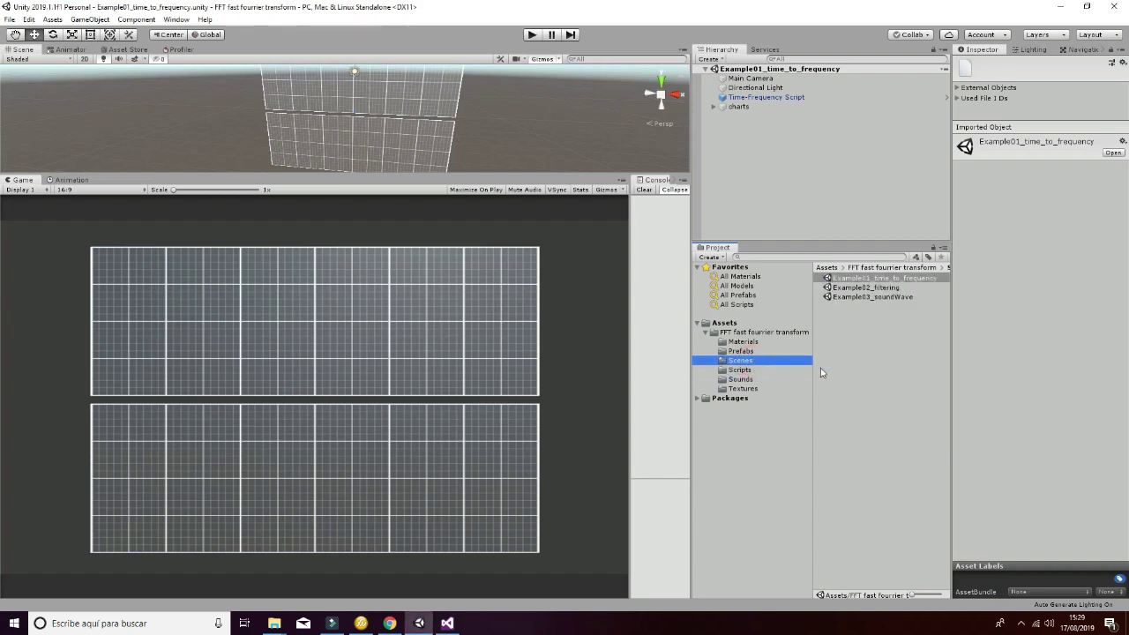
pyautogui.click(884, 280)
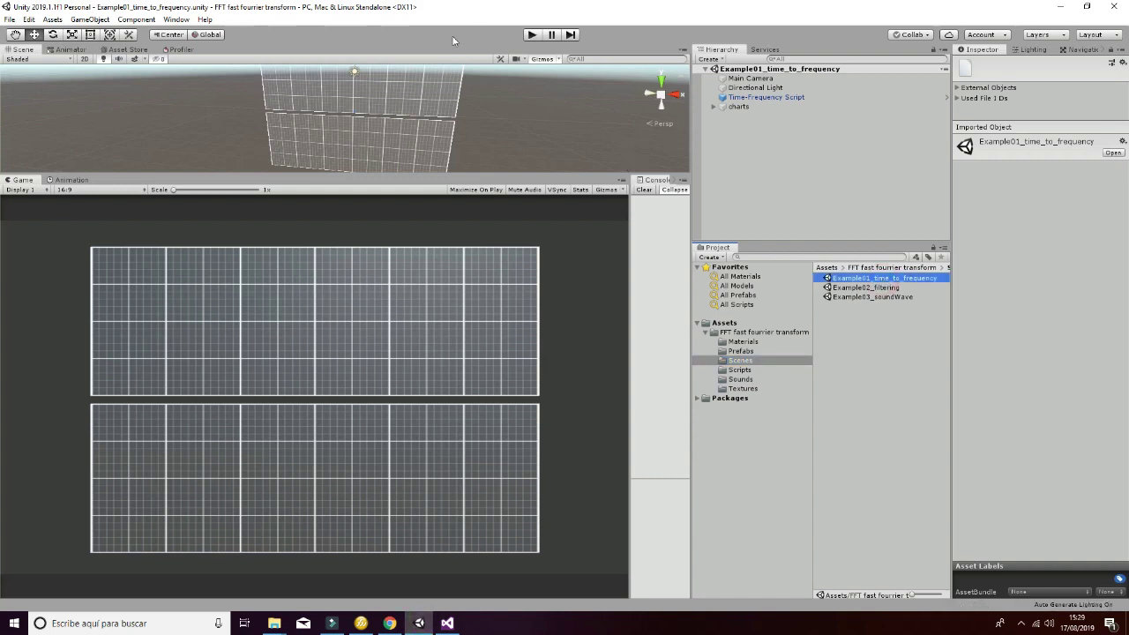
pyautogui.click(530, 35)
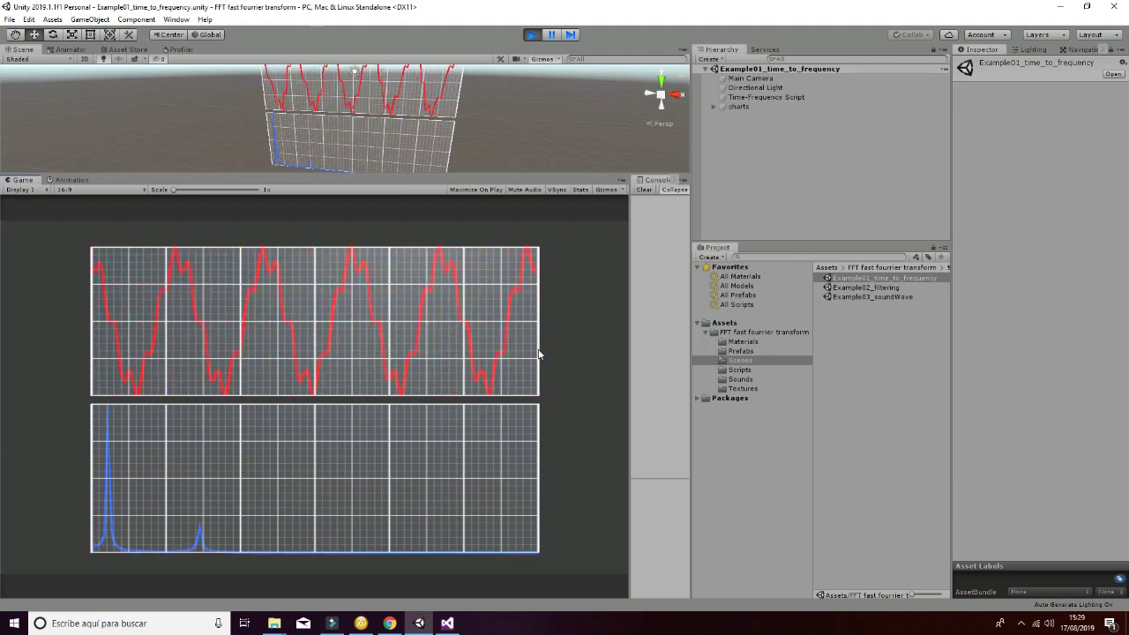
# Step: Select the Time-Frequency Script and expand, then collapse, its Y_values list in the Inspector
pyautogui.click(759, 97)
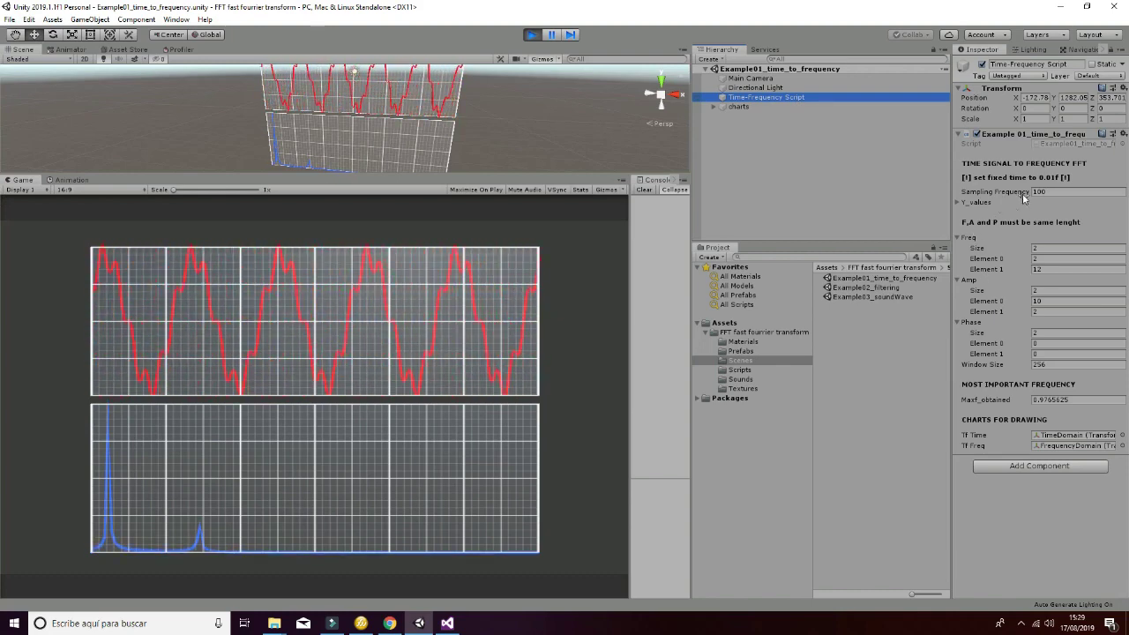
pyautogui.click(958, 202)
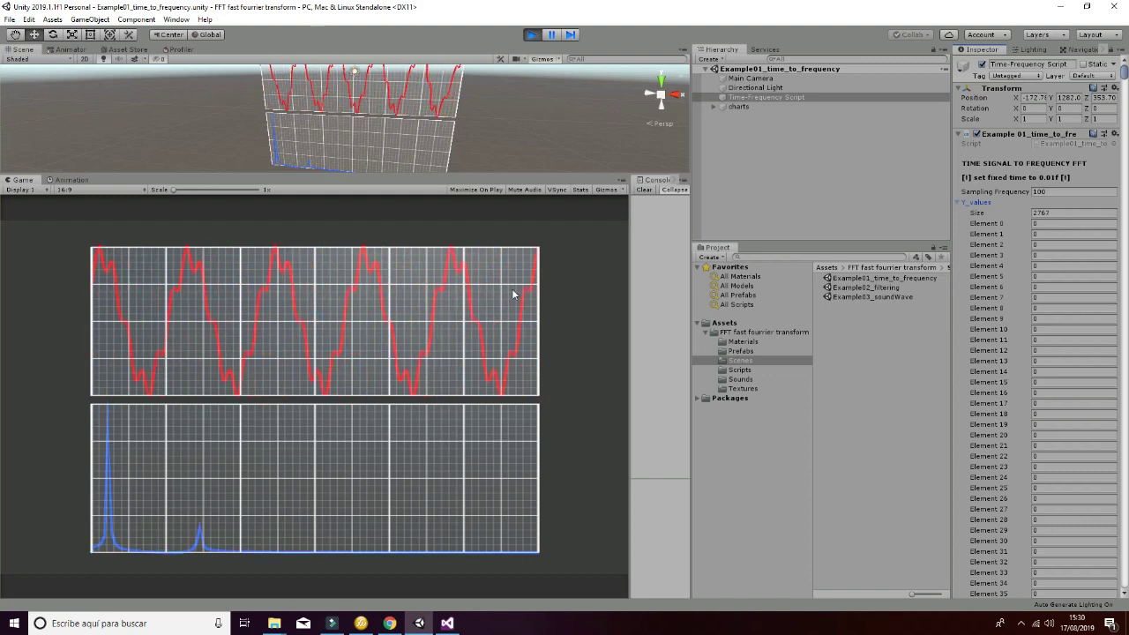
pyautogui.click(957, 203)
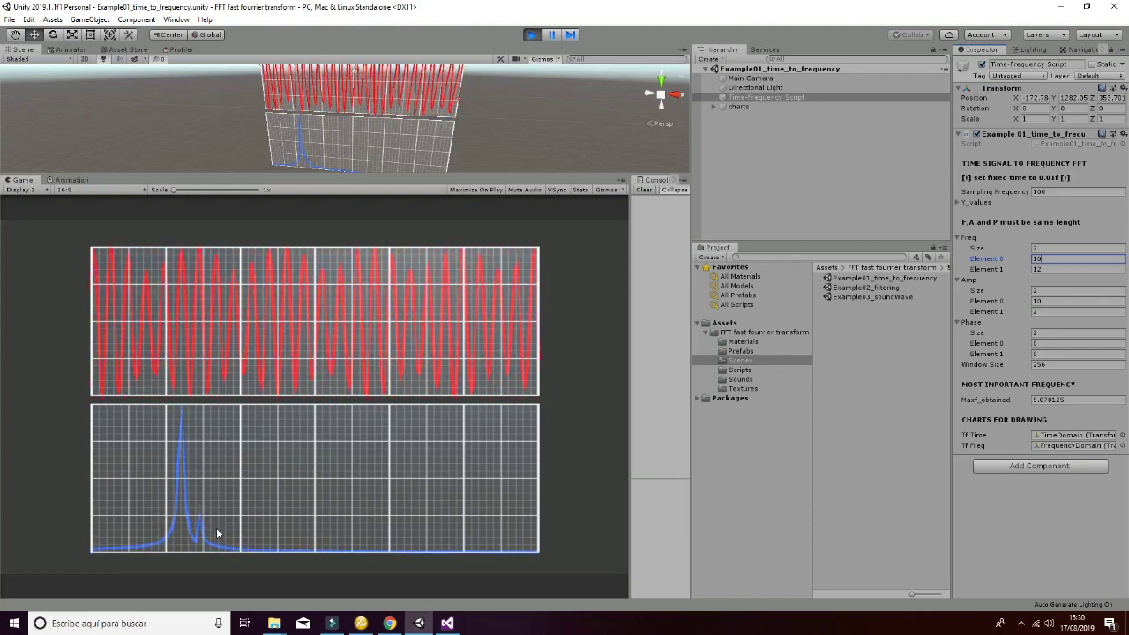
# Step: Set the first two frequency elements to 5 and 10 in the Inspector
pyautogui.click(1039, 312)
pyautogui.click(1044, 259)
pyautogui.write('5')
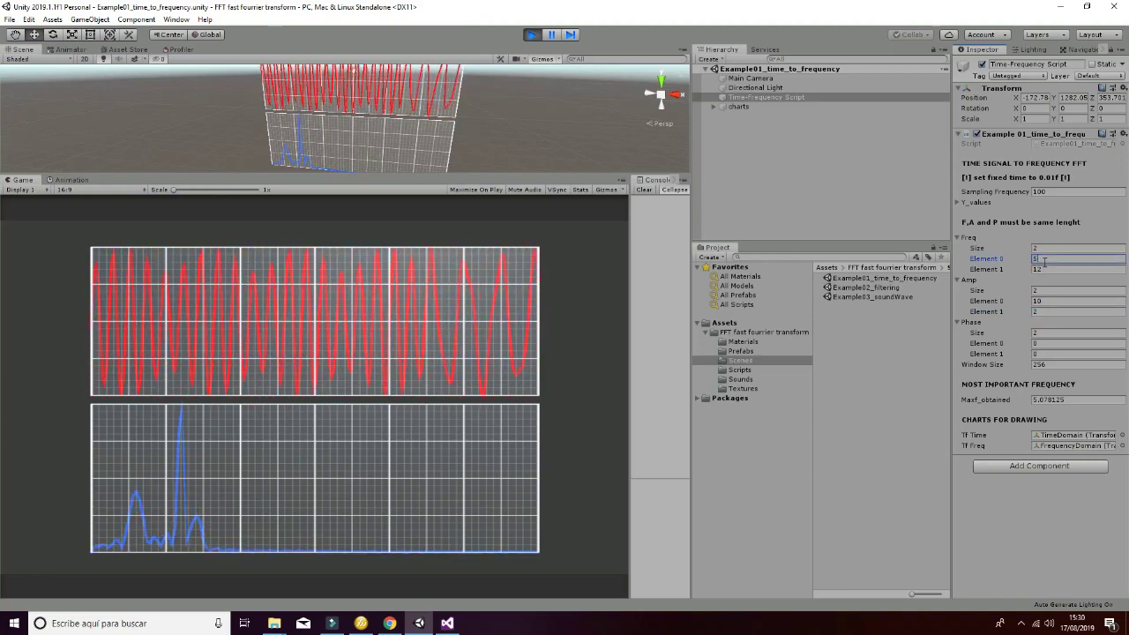
pyautogui.click(1048, 302)
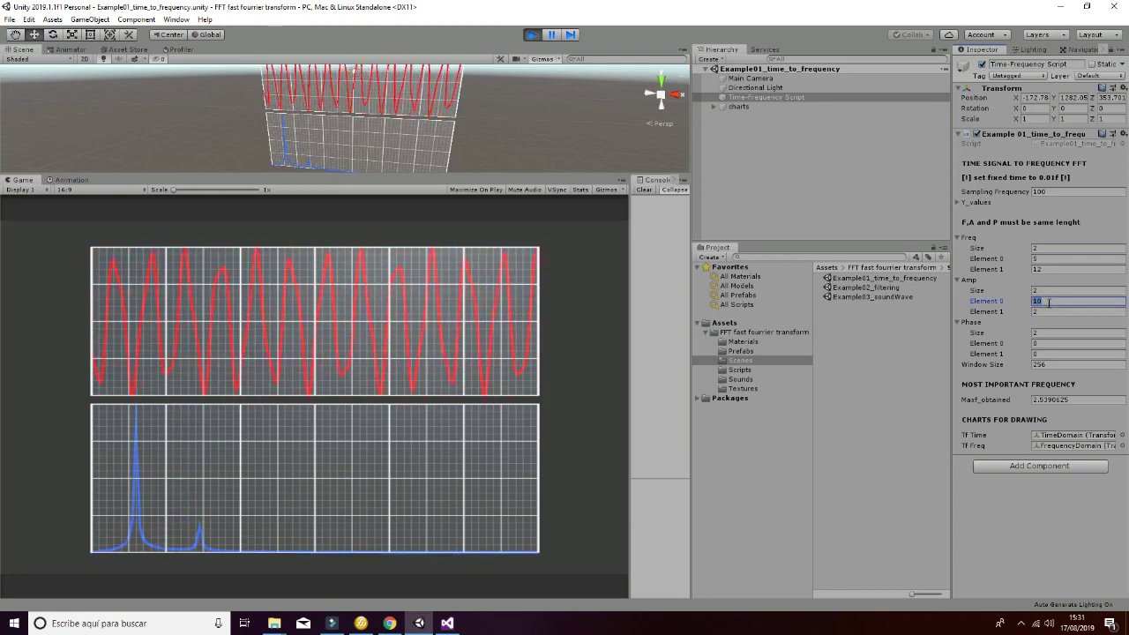
pyautogui.click(1052, 268)
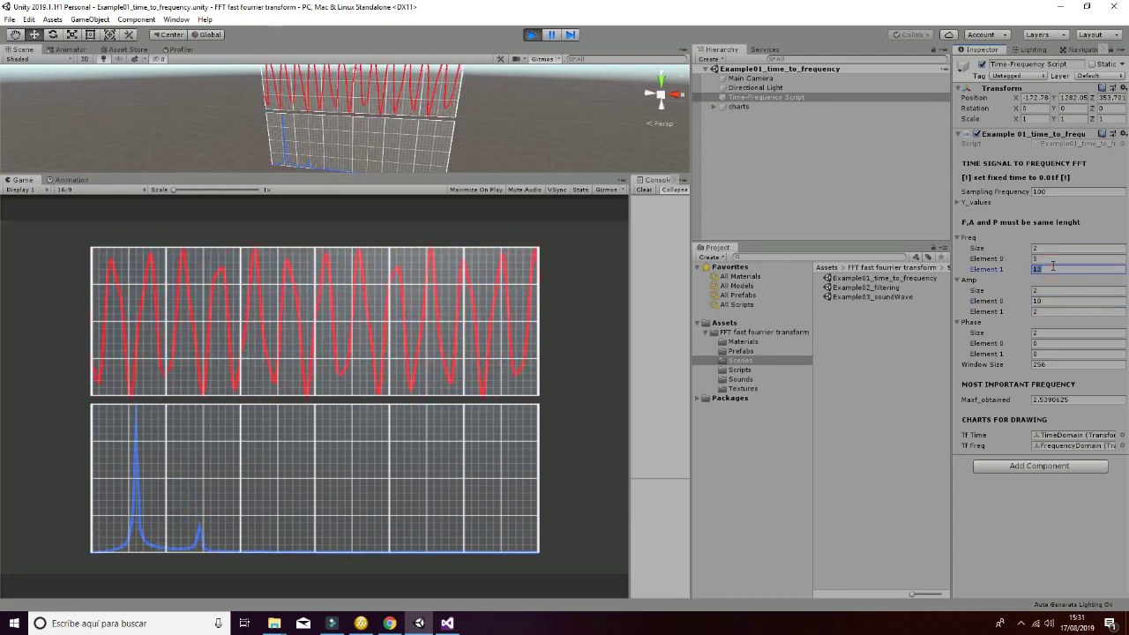
pyautogui.write('10')
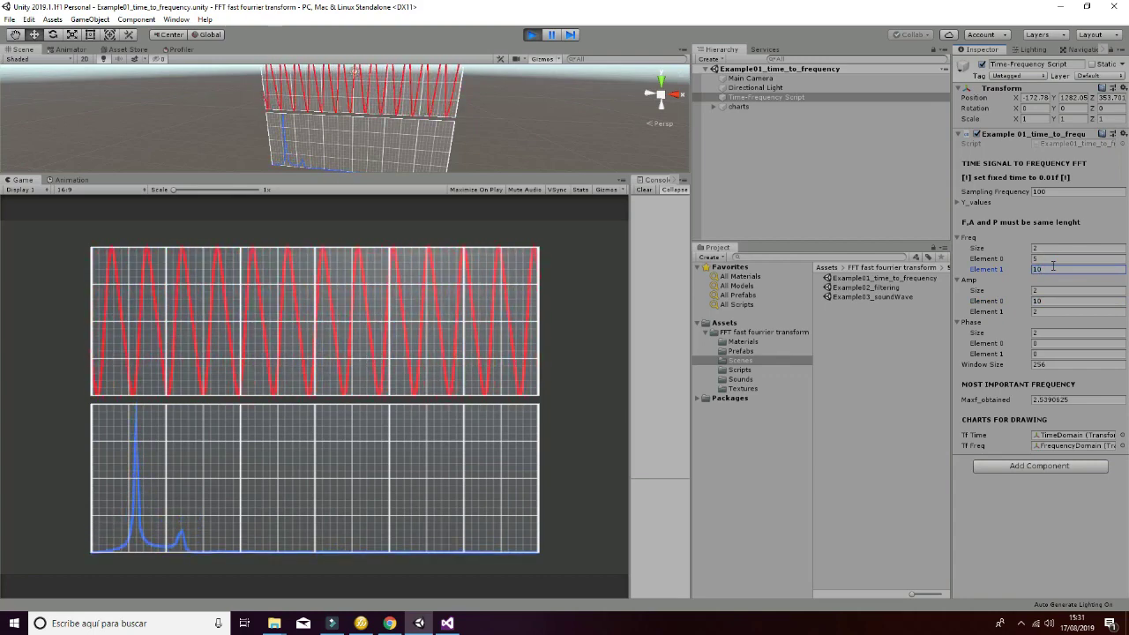
# Step: Set the second amplitude to 20, then stop Play mode so the charts clear
pyautogui.click(1050, 312)
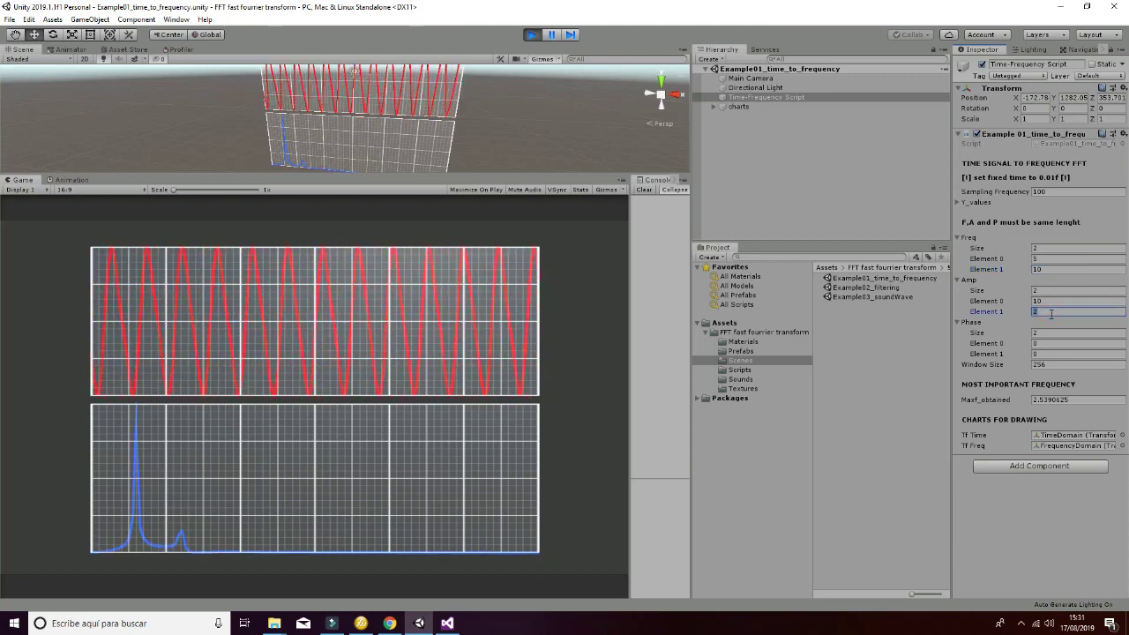
pyautogui.write('20')
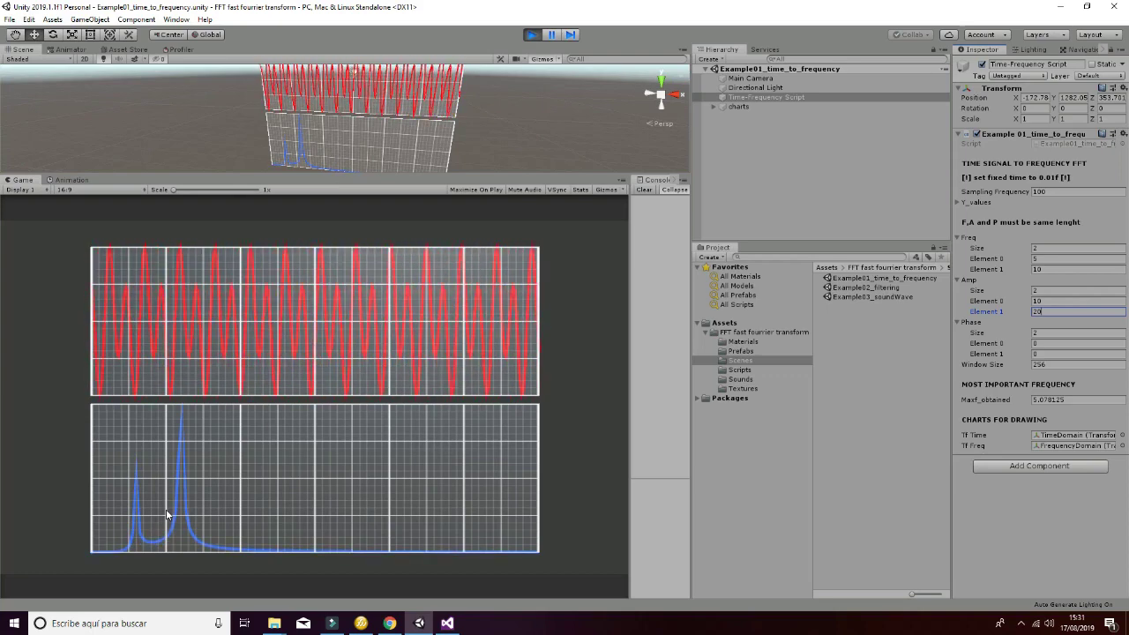
pyautogui.click(532, 37)
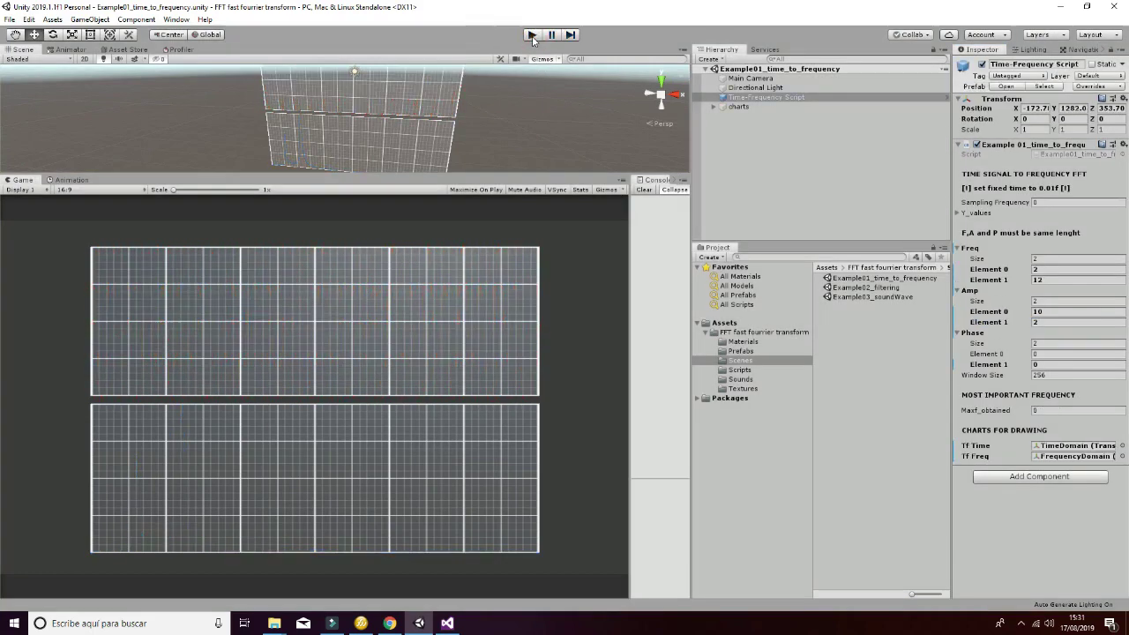
# Step: Open the Example02_filtering scene and select FilteringScript to view its alpha 0.01 settings
pyautogui.doubleClick(873, 288)
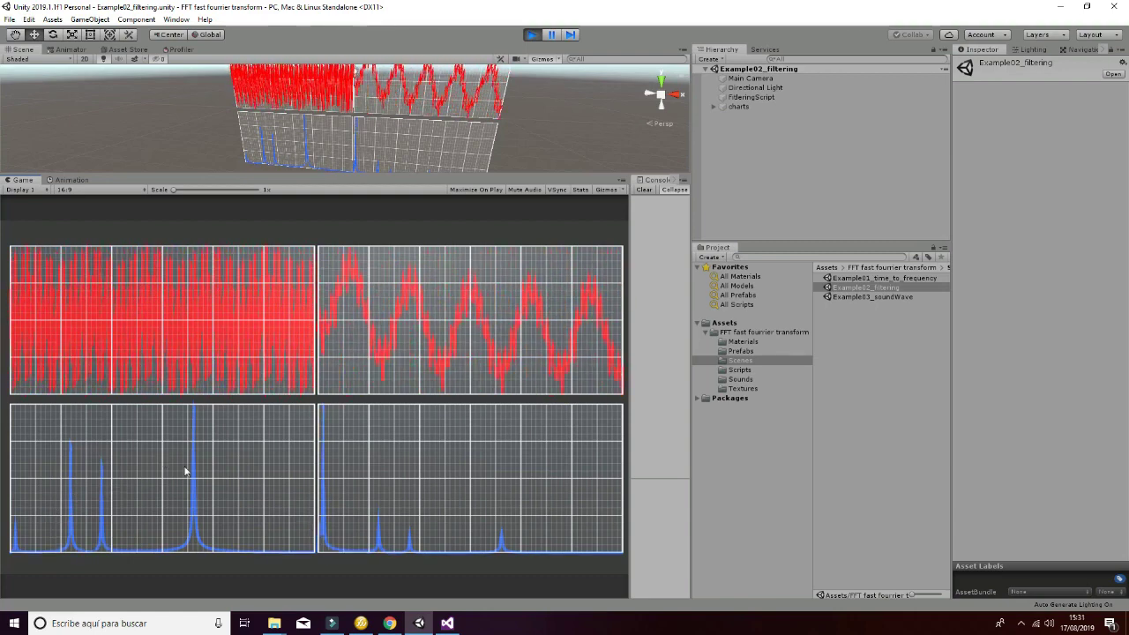
pyautogui.click(749, 97)
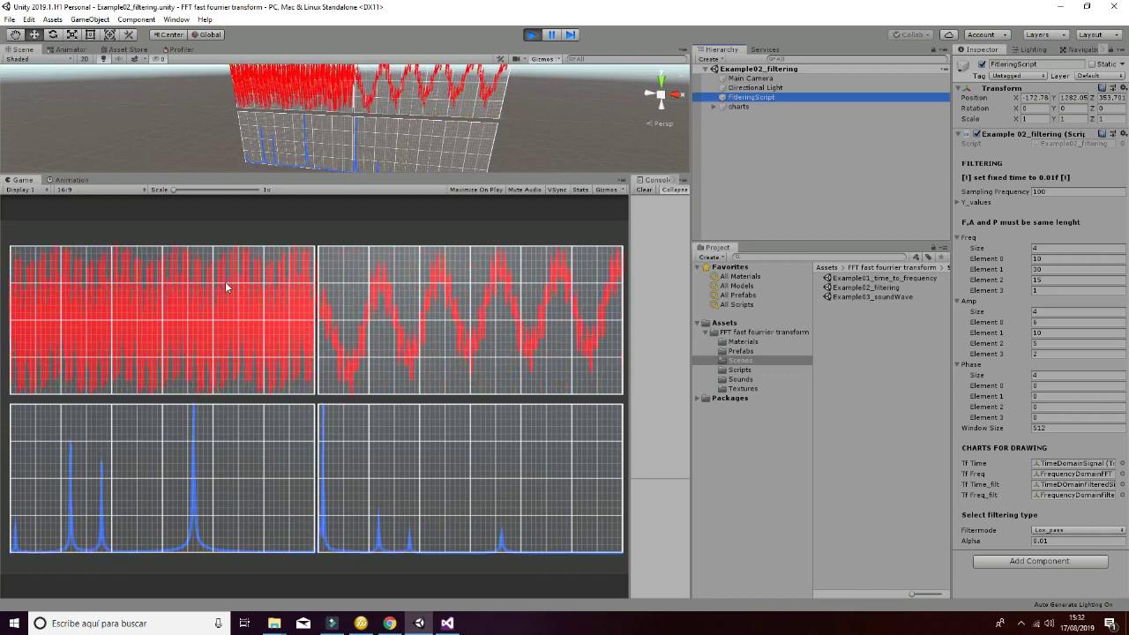
# Step: Stop the filtering demo, select the Time-Frequency Script and drag testSound into its Audio C field
pyautogui.click(532, 34)
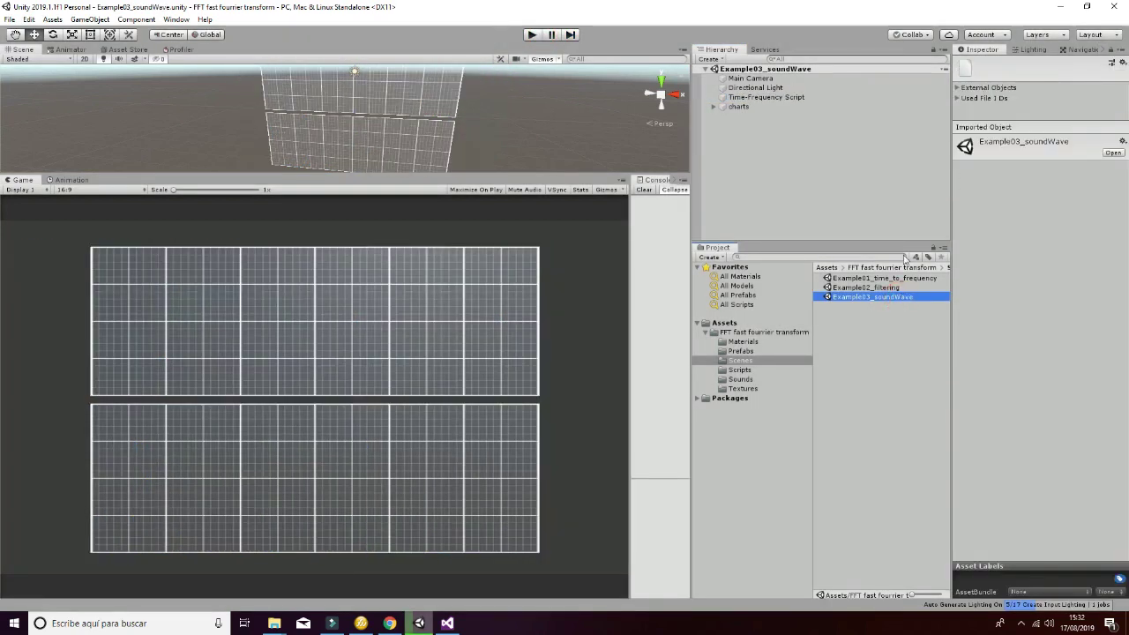
pyautogui.click(754, 97)
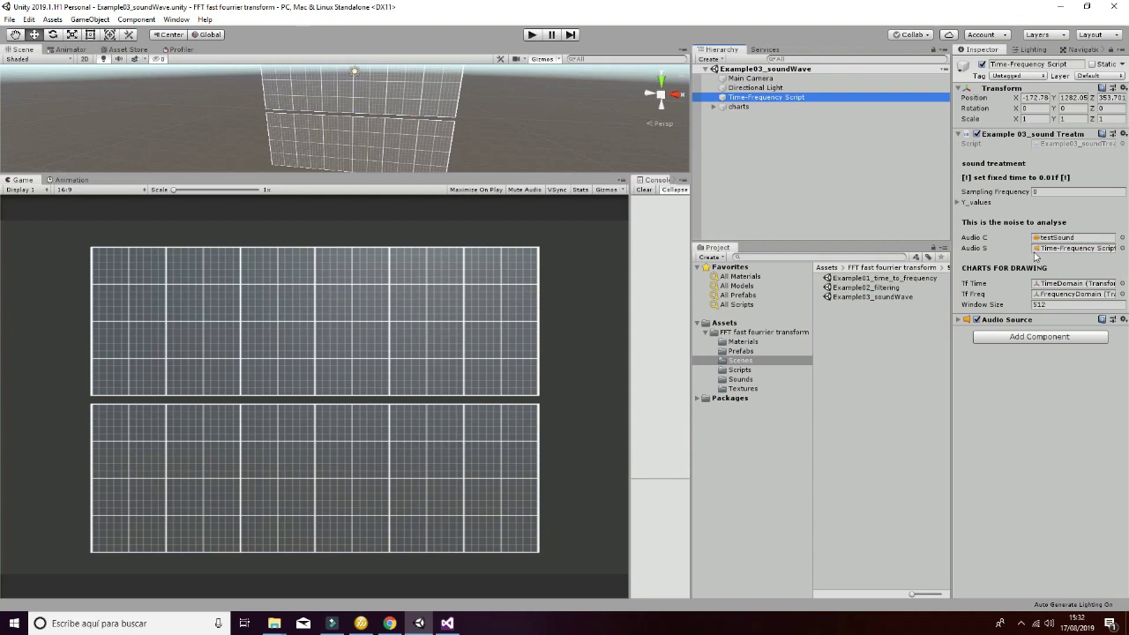
pyautogui.click(740, 379)
pyautogui.moveTo(848, 278); pyautogui.dragTo(1059, 243)
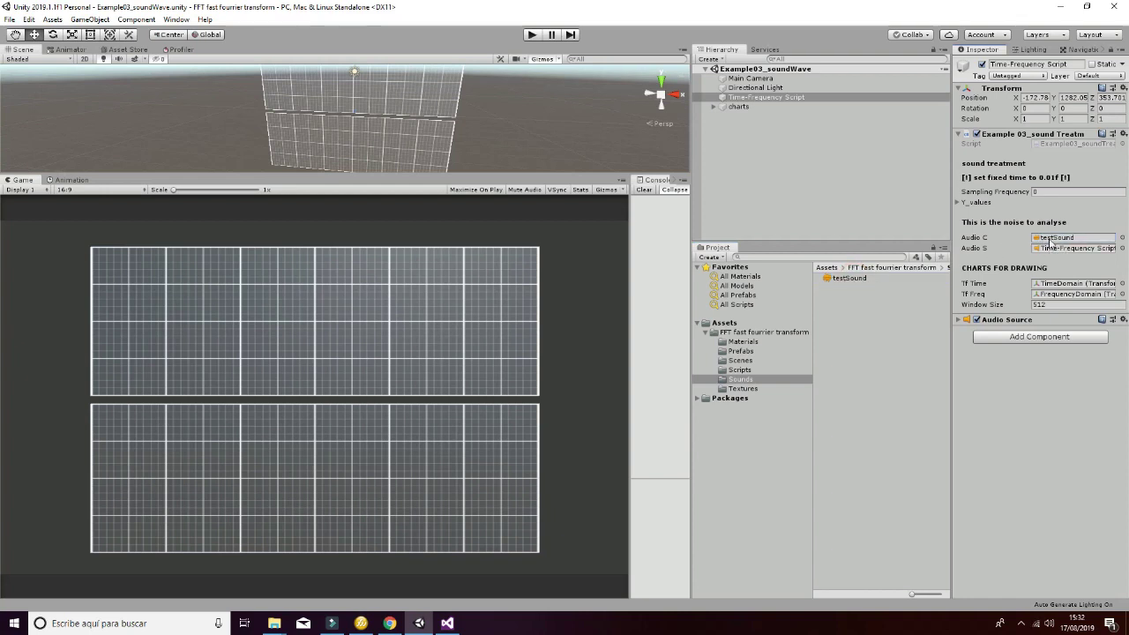
# Step: Play the sound-wave scene, inspect testSound's 8,000 Hz import settings, stop, and show the Scripts folder
pyautogui.click(531, 36)
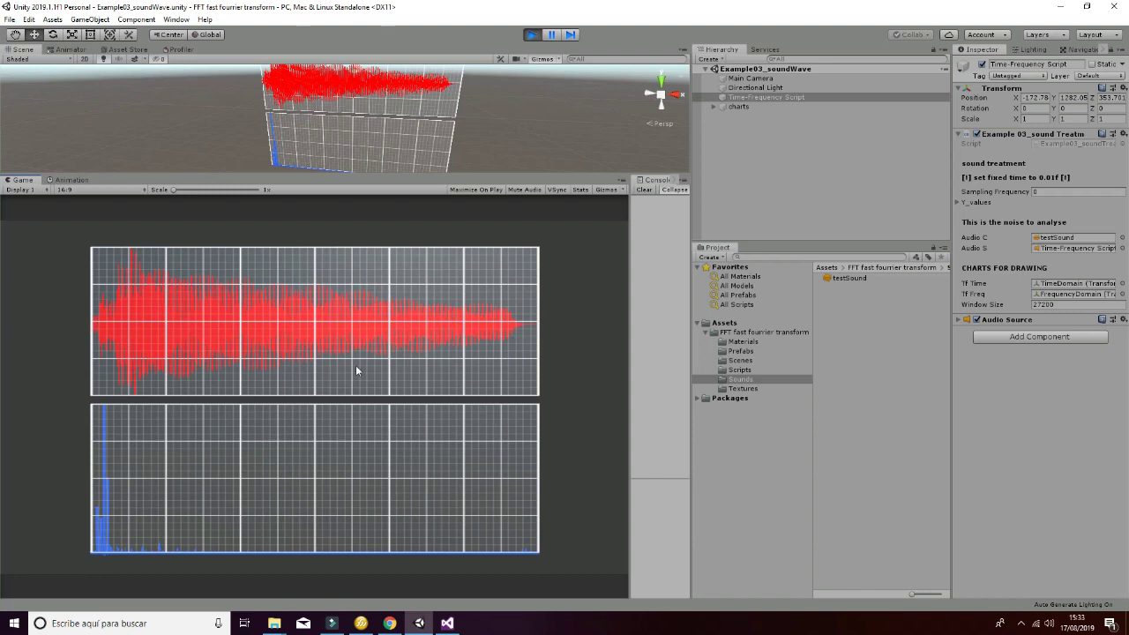
pyautogui.click(894, 280)
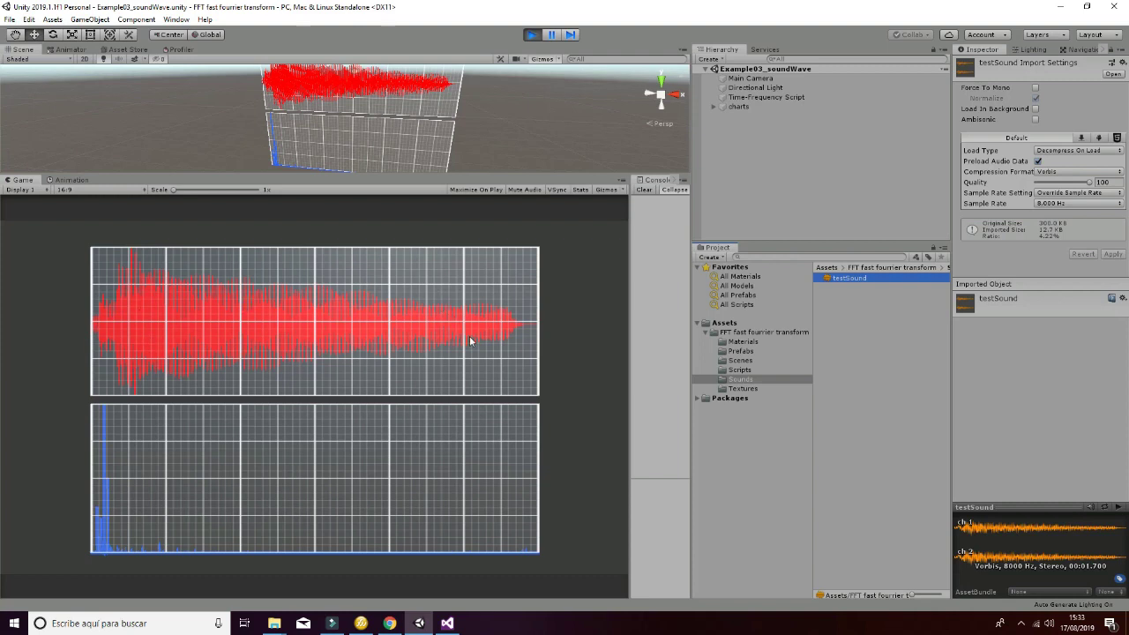
pyautogui.click(532, 36)
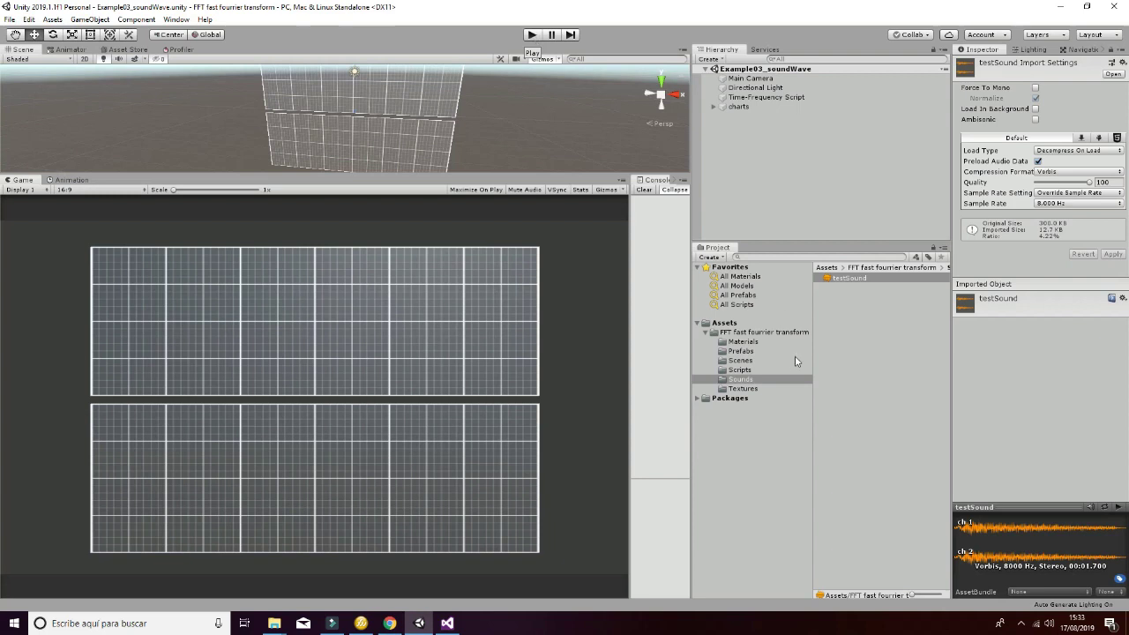
pyautogui.click(743, 371)
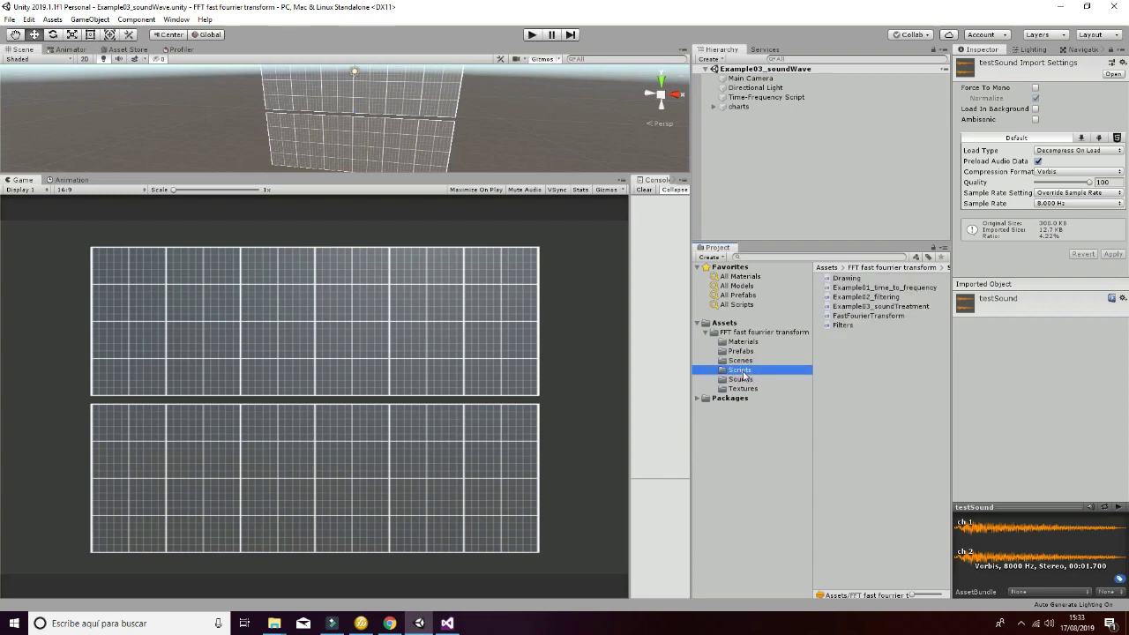
pyautogui.doubleClick(861, 317)
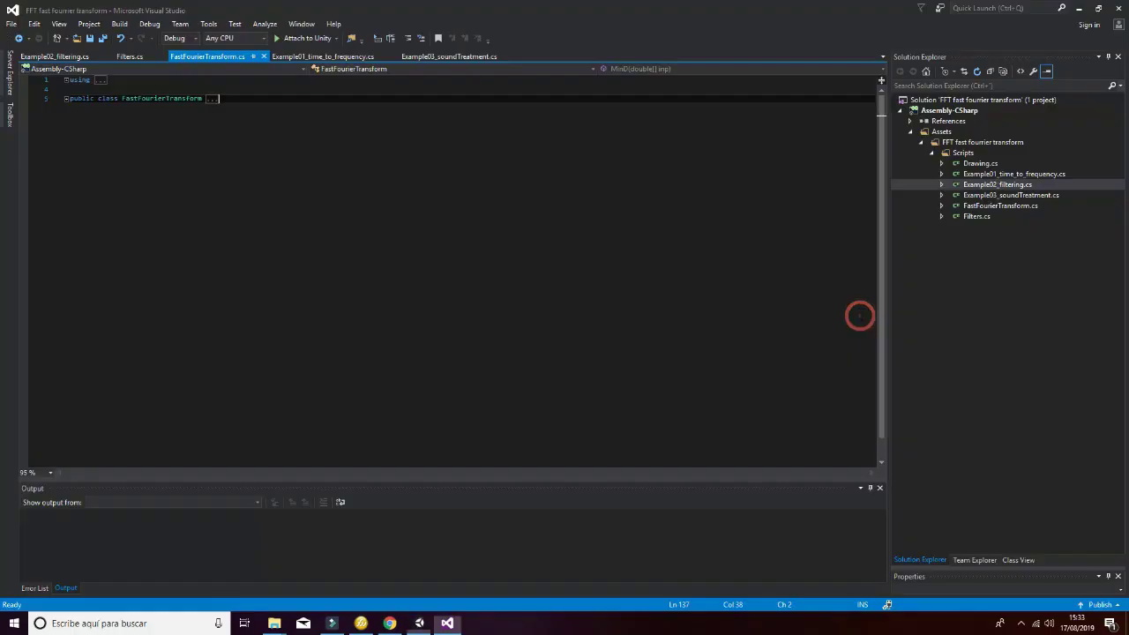
pyautogui.click(536, 342)
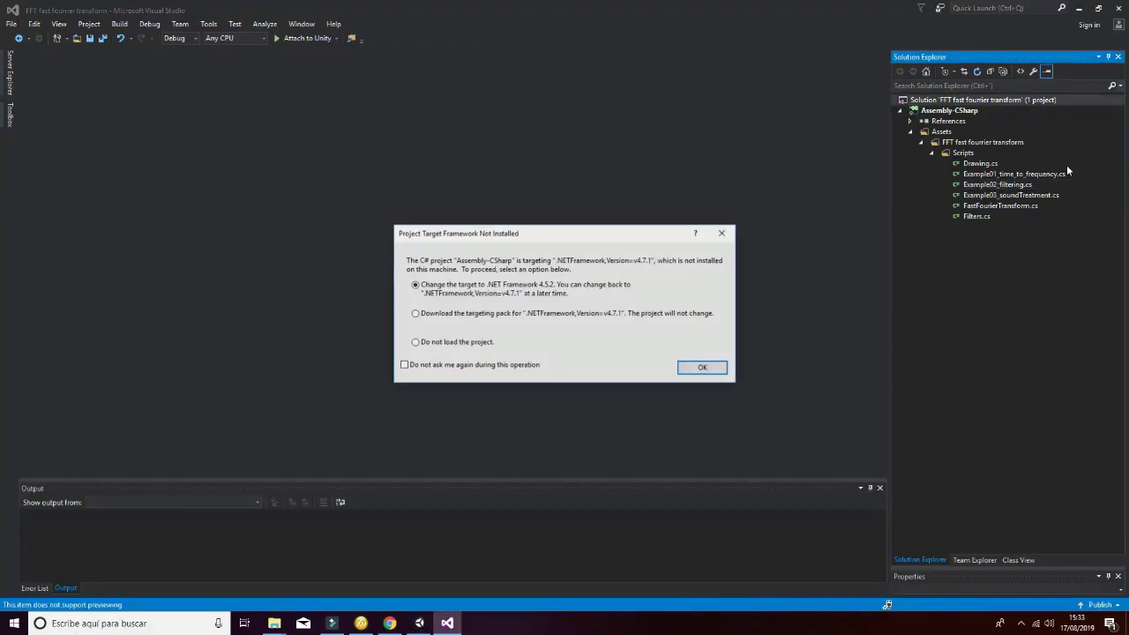
pyautogui.click(686, 368)
pyautogui.doubleClick(1002, 205)
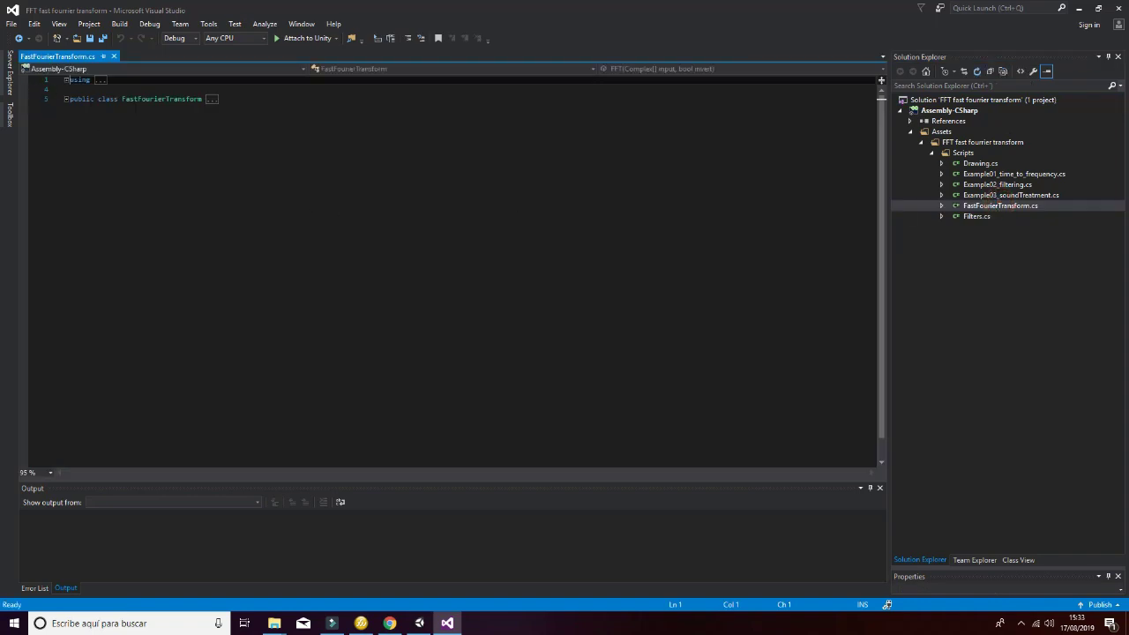
pyautogui.hotkey('ctrl', 'a')
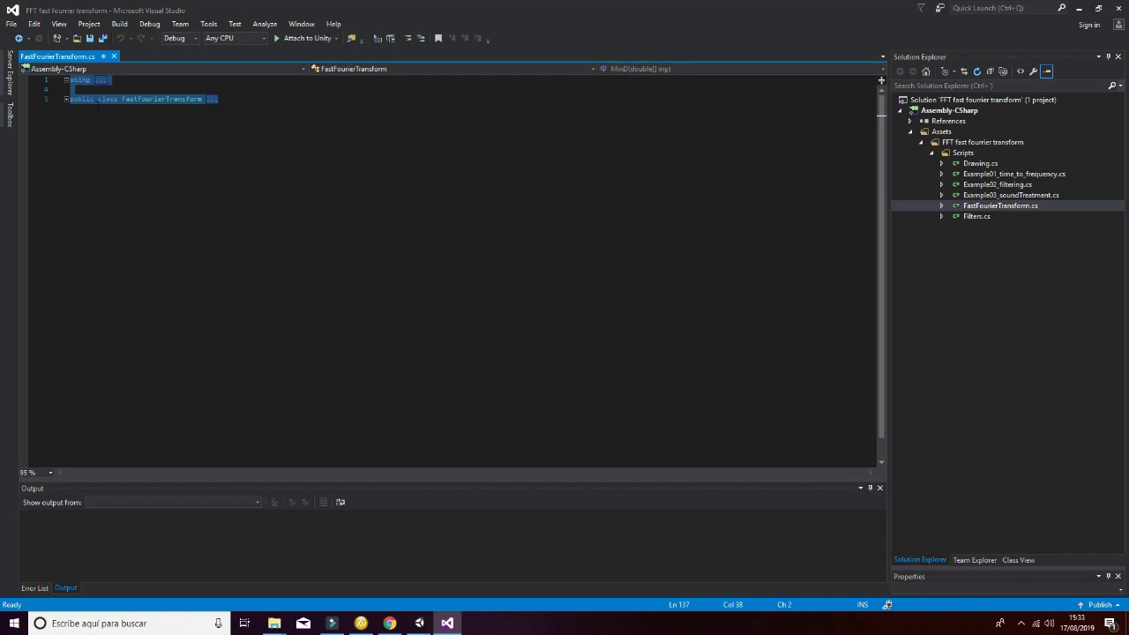
pyautogui.hotkey('ctrl', 'm')
pyautogui.hotkey('ctrl', 'l')
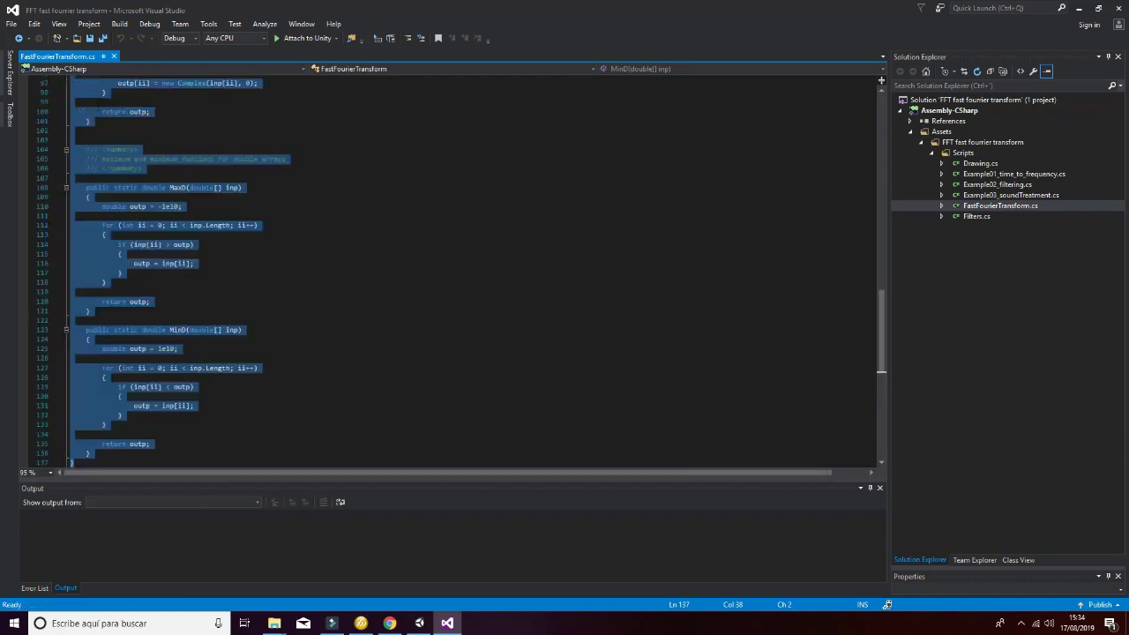
pyautogui.scroll(20, 163, 300)
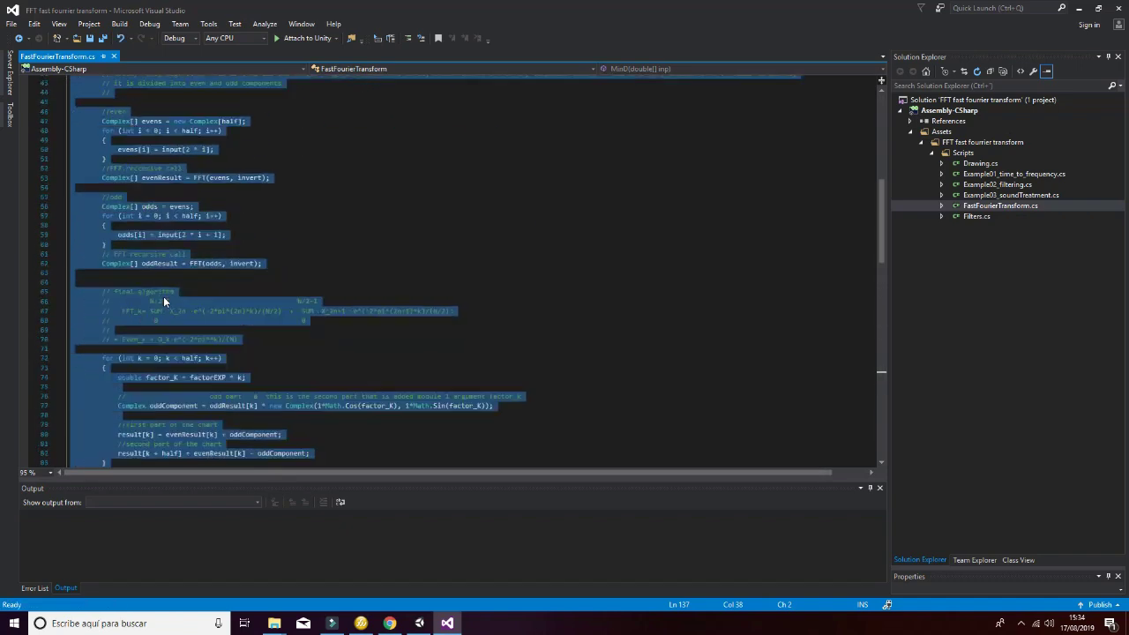
pyautogui.scroll(8, 163, 301)
pyautogui.click(328, 314)
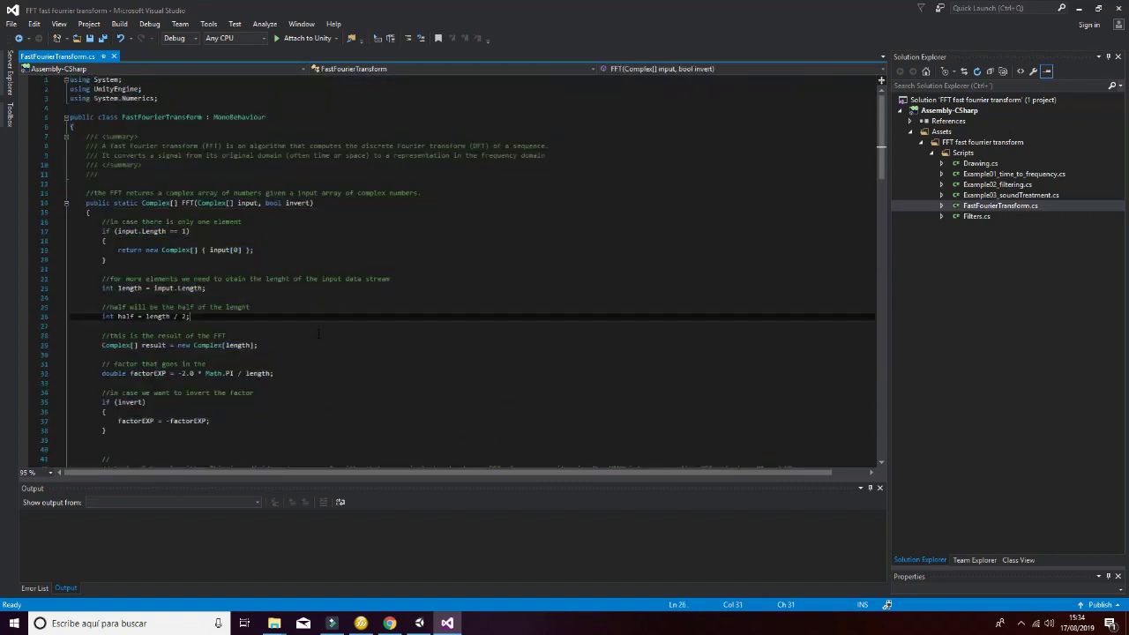
pyautogui.scroll(-1, 318, 334)
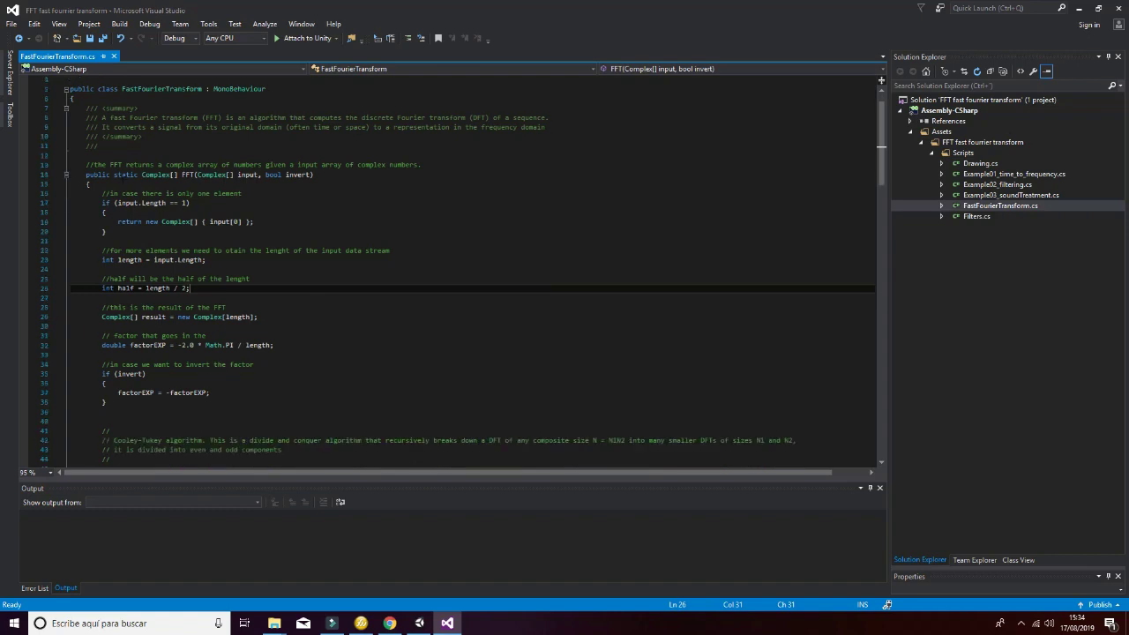
pyautogui.moveTo(142, 174); pyautogui.dragTo(178, 175)
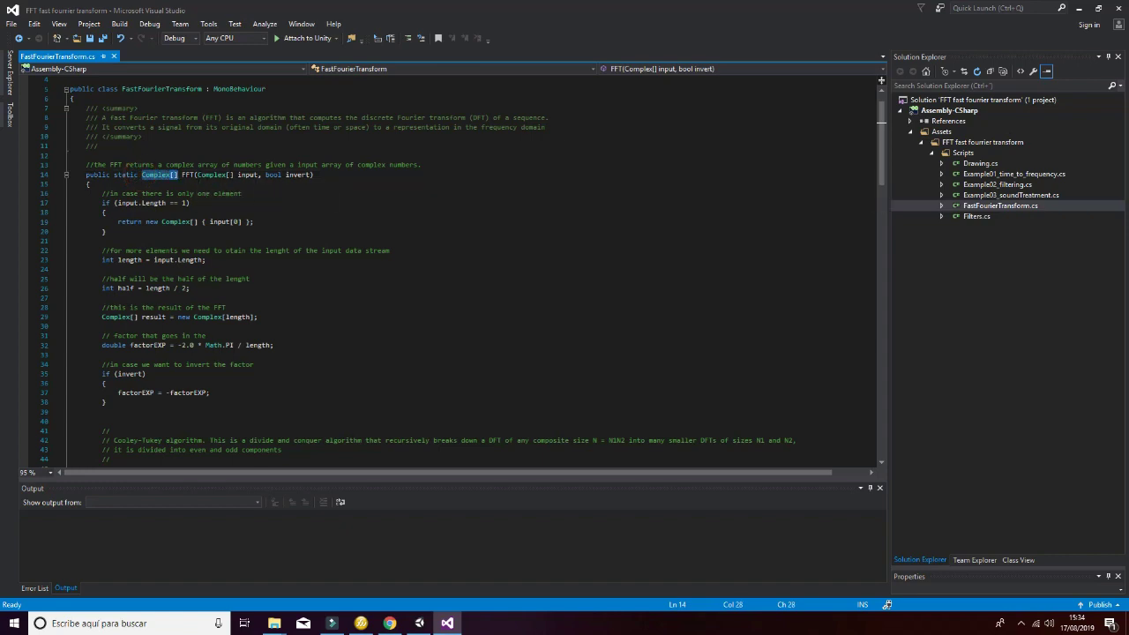
pyautogui.moveTo(259, 175); pyautogui.dragTo(197, 174)
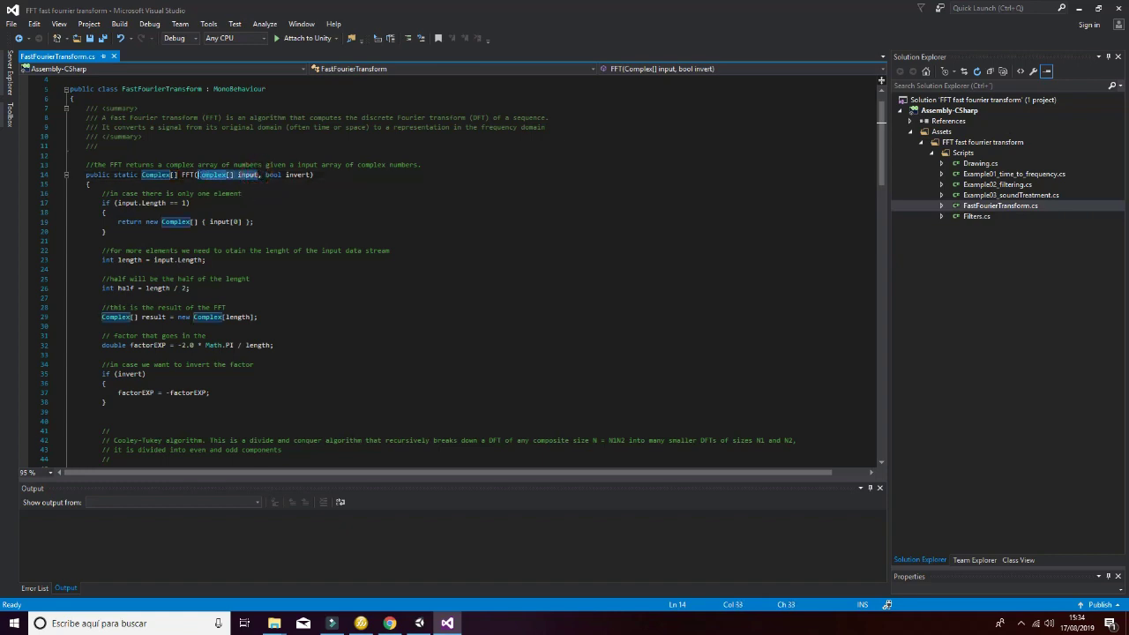
pyautogui.moveTo(178, 175); pyautogui.dragTo(141, 175)
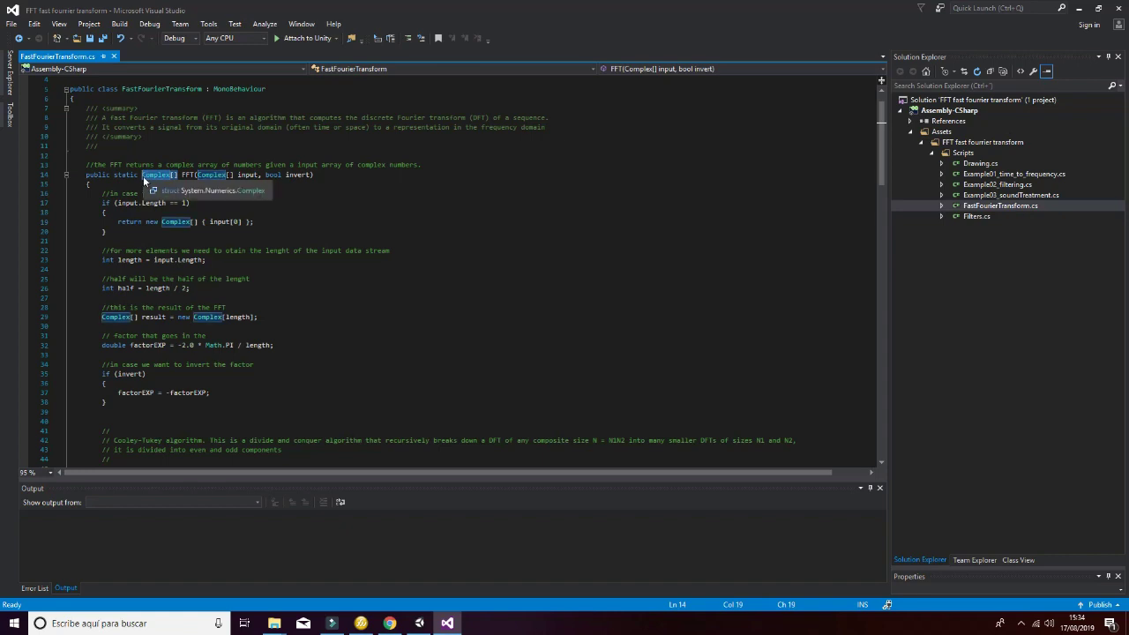
# Step: Scroll through the Cooley-Tukey section and select the final combining formula comment
pyautogui.scroll(-9, 468, 273)
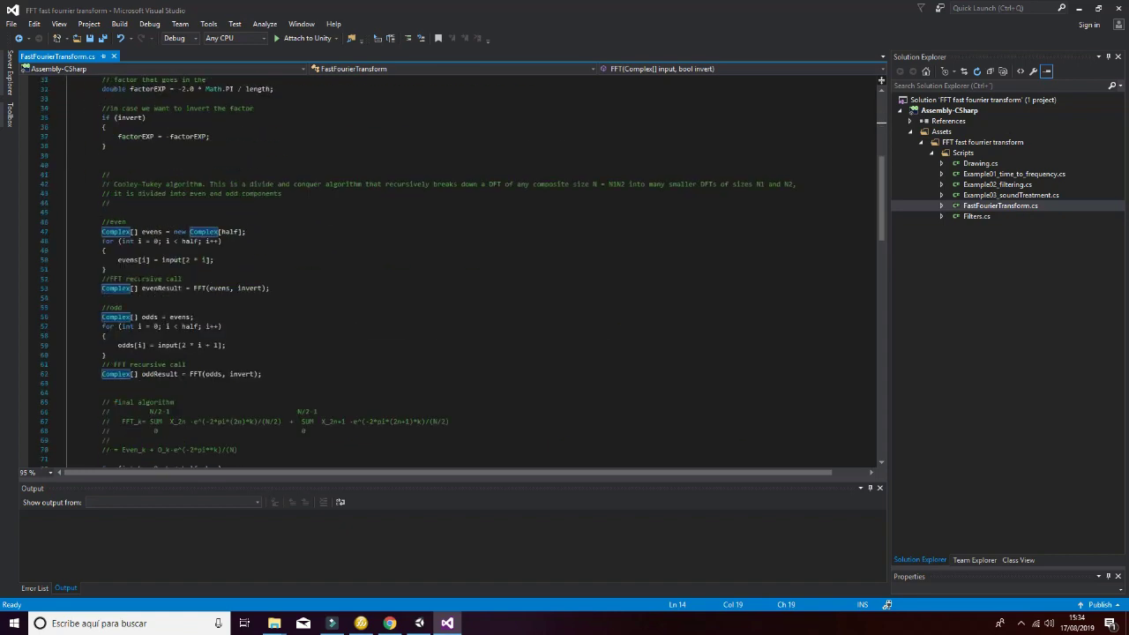
pyautogui.scroll(-6, 467, 274)
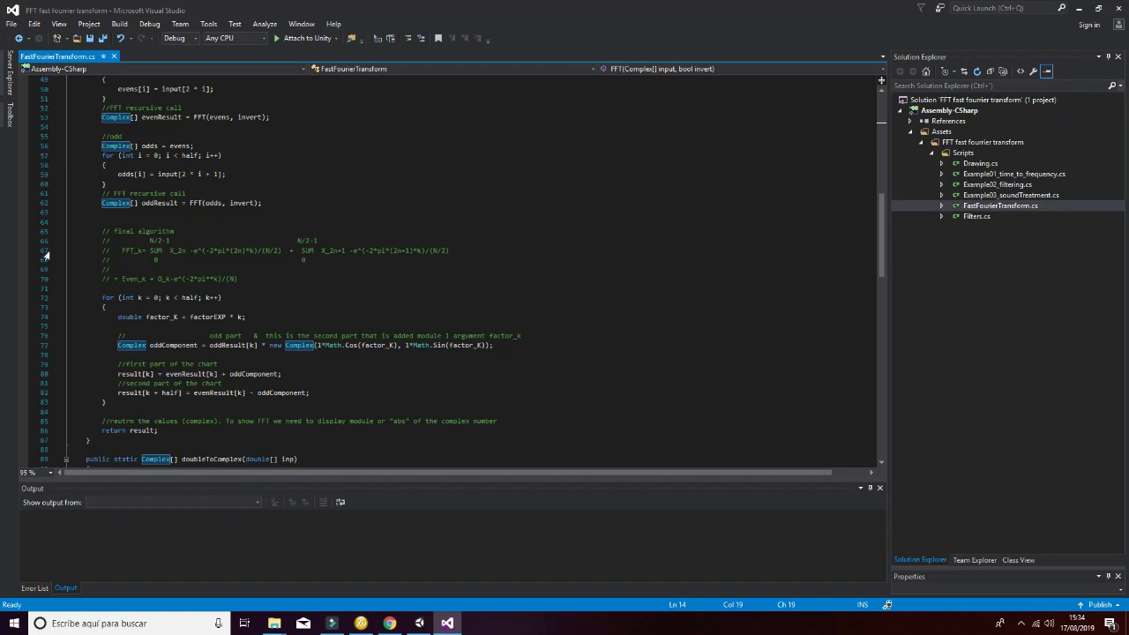
pyautogui.moveTo(462, 251); pyautogui.dragTo(98, 232)
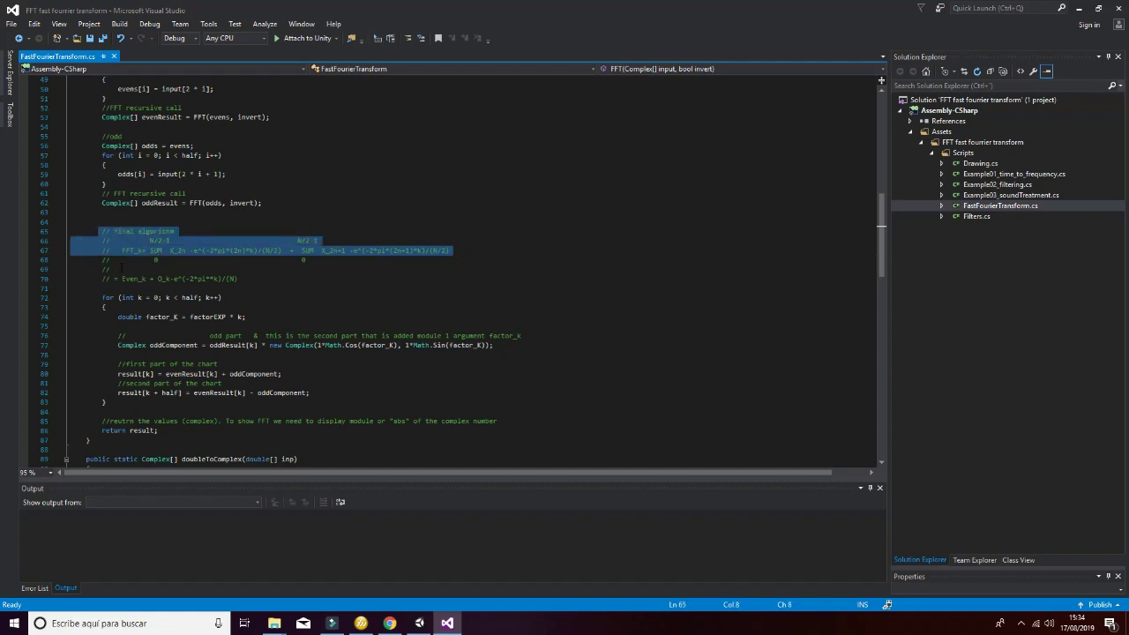
pyautogui.click(121, 269)
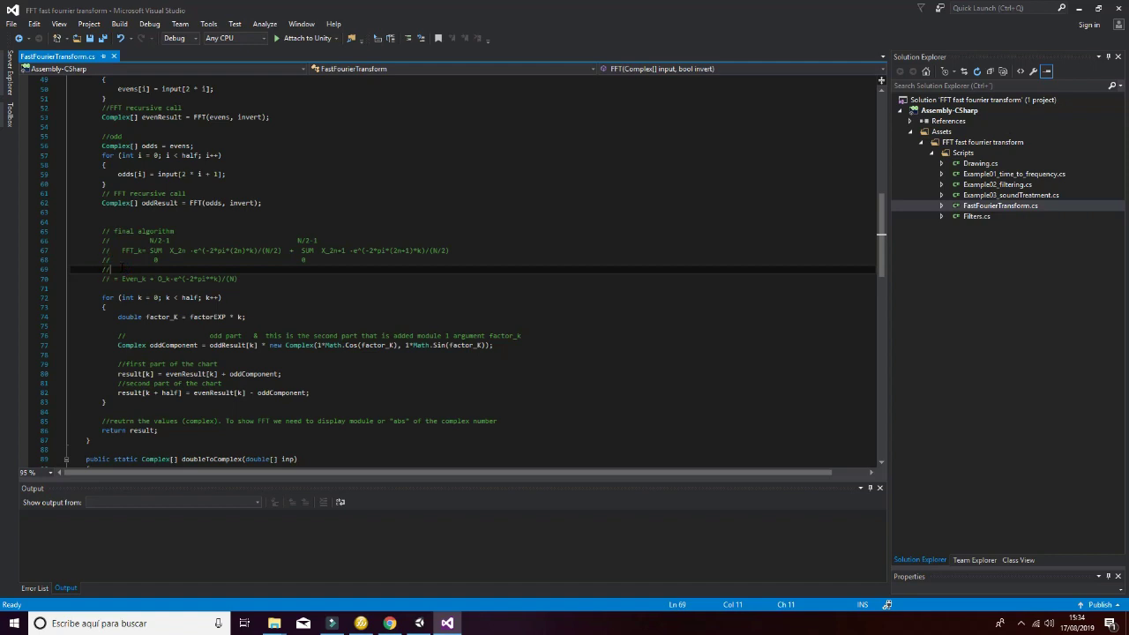
# Step: Review the even/odd split code, then open Example01_time_to_frequency.cs from Solution Explorer
pyautogui.scroll(3, 121, 269)
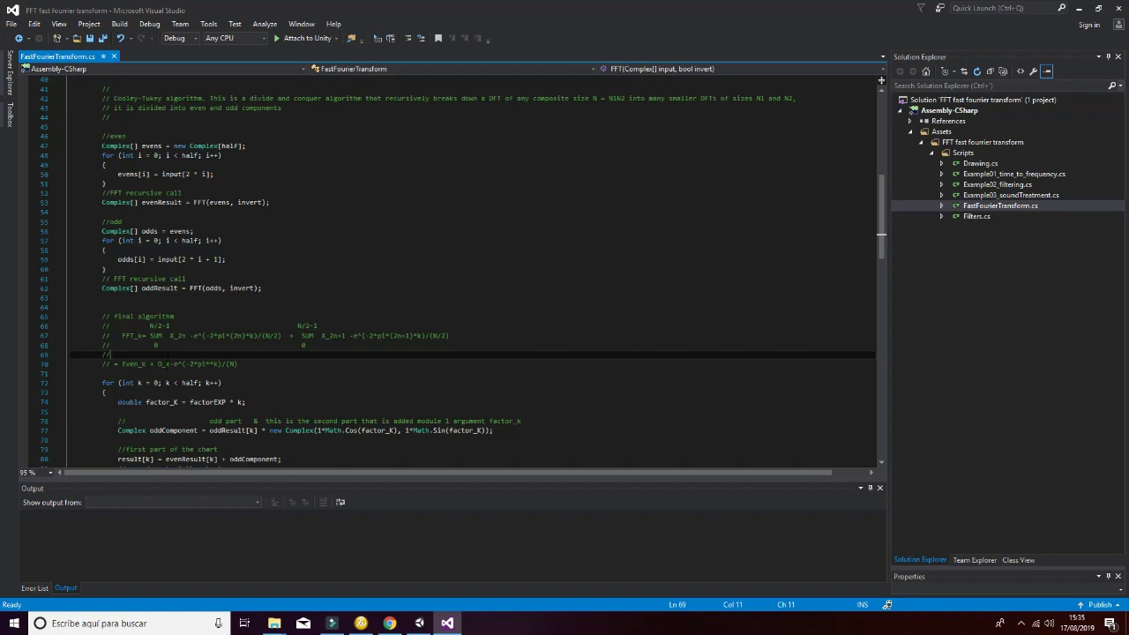
pyautogui.scroll(-4, 472, 273)
pyautogui.scroll(2, 471, 273)
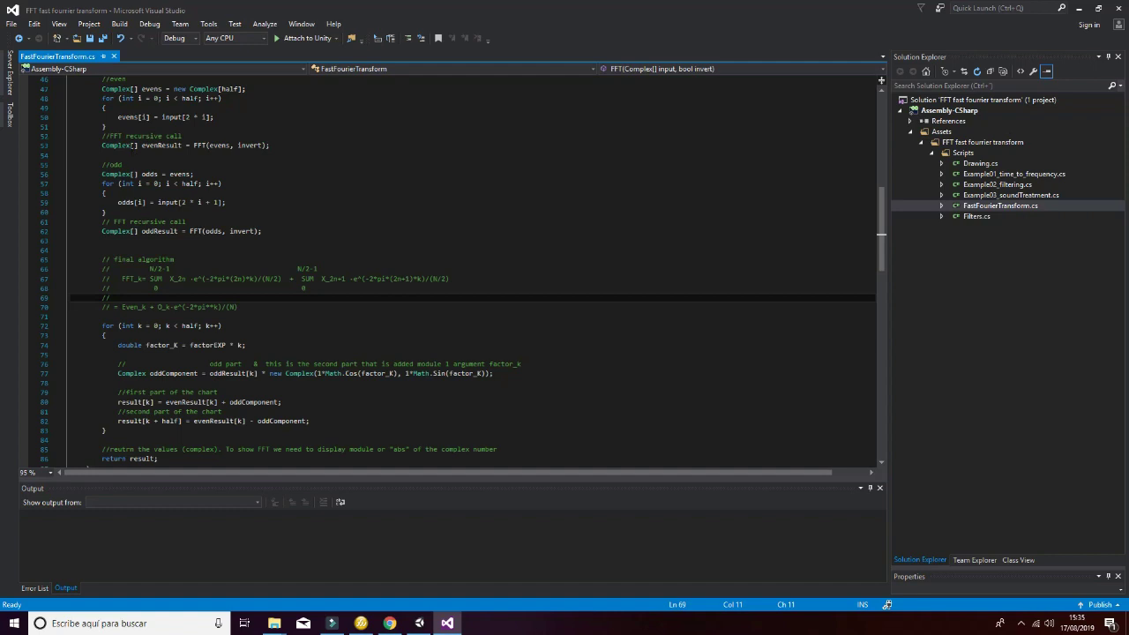
pyautogui.scroll(4, 472, 274)
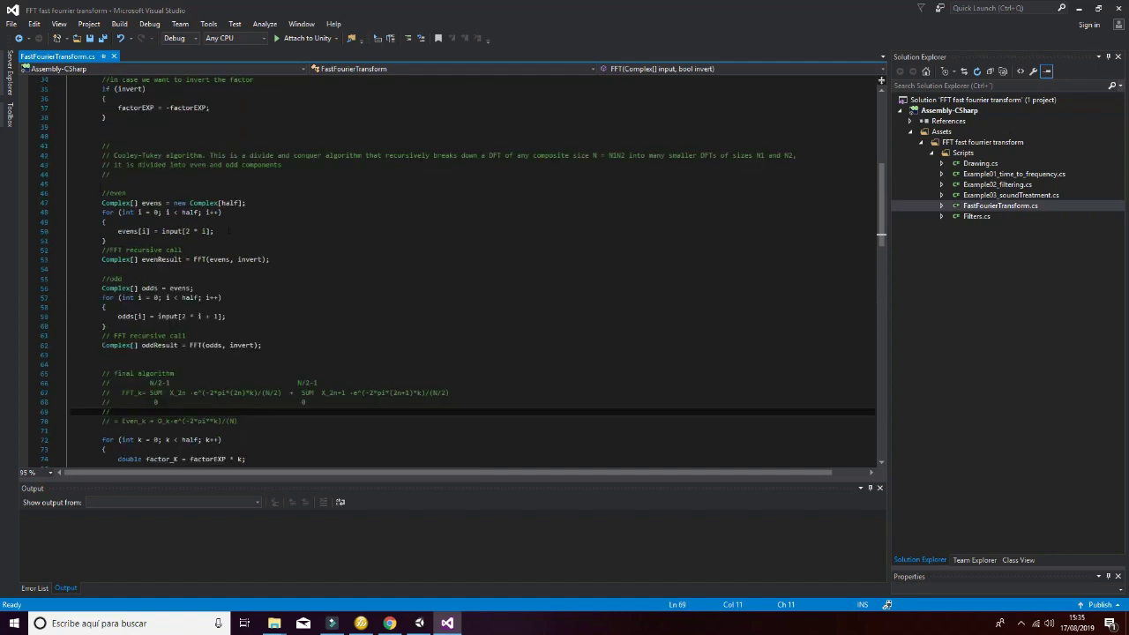
pyautogui.scroll(-3, 472, 273)
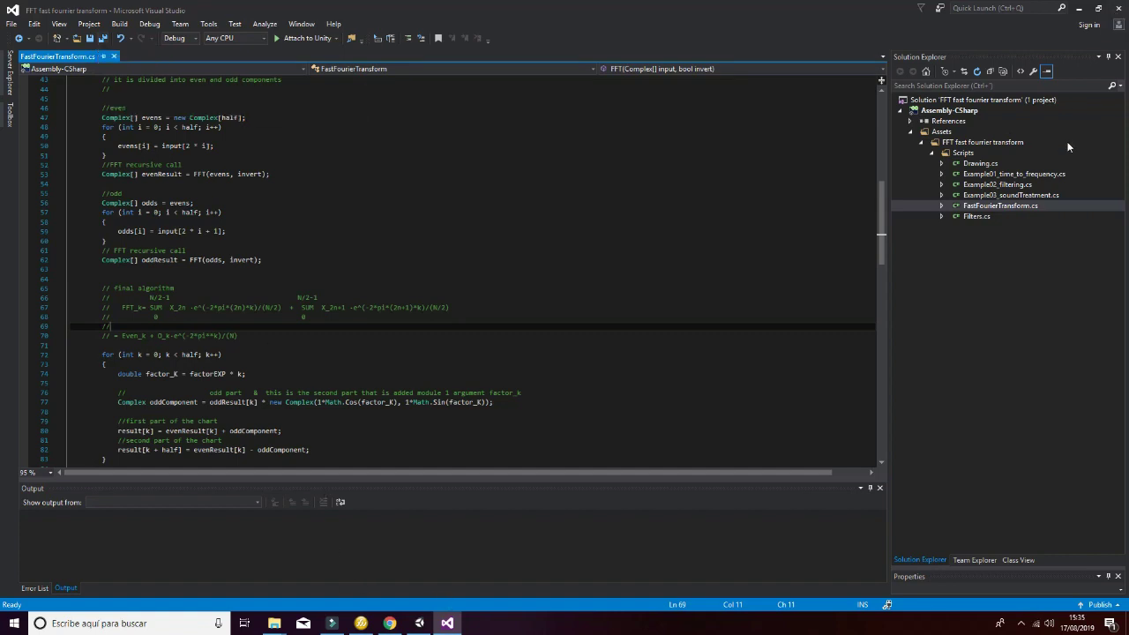
pyautogui.doubleClick(1032, 174)
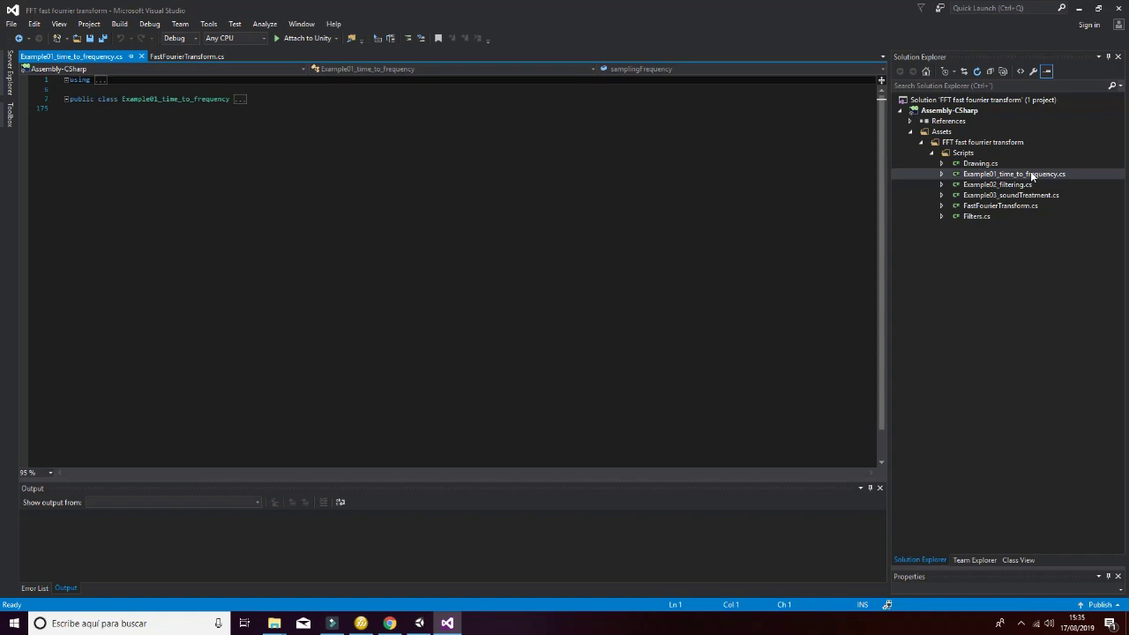
# Step: Expand all collapsed outlining in the Example01 script with Ctrl+M, Ctrl+L
pyautogui.click(465, 160)
pyautogui.hotkey('ctrl', 'a')
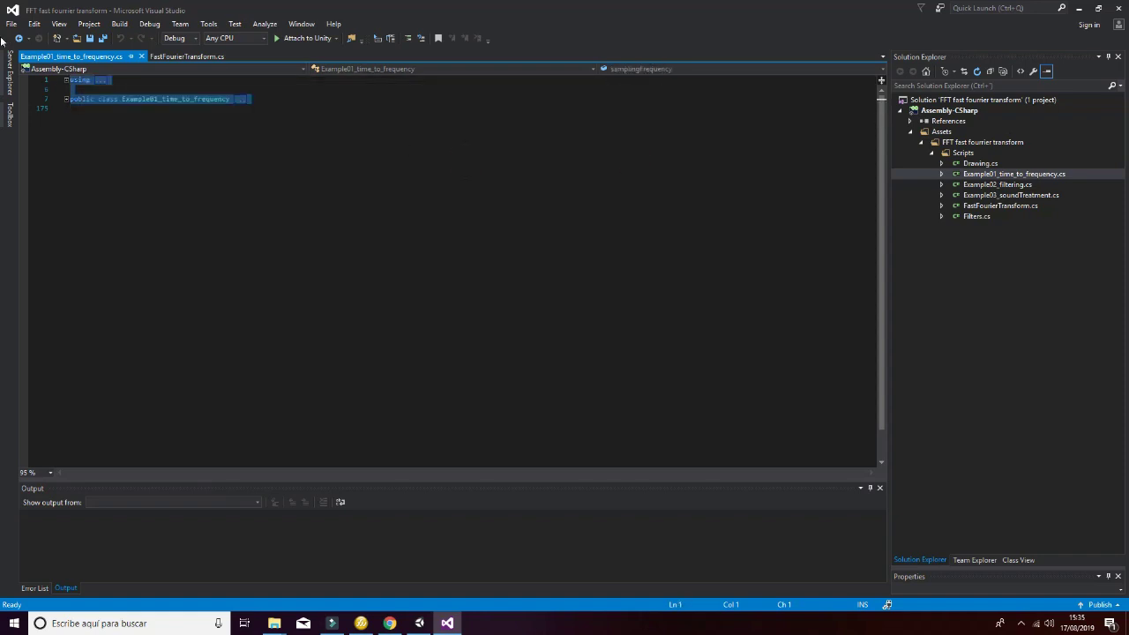
pyautogui.hotkey('ctrl', 'shift', 'm')
pyautogui.press('Escape')
pyautogui.hotkey('ctrl', 'm')
pyautogui.hotkey('ctrl', 'l')
# Step: Highlight the time-chart point code, the line 117 doubleToComplex conversion and the FFT call
pyautogui.scroll(-20, 441, 264)
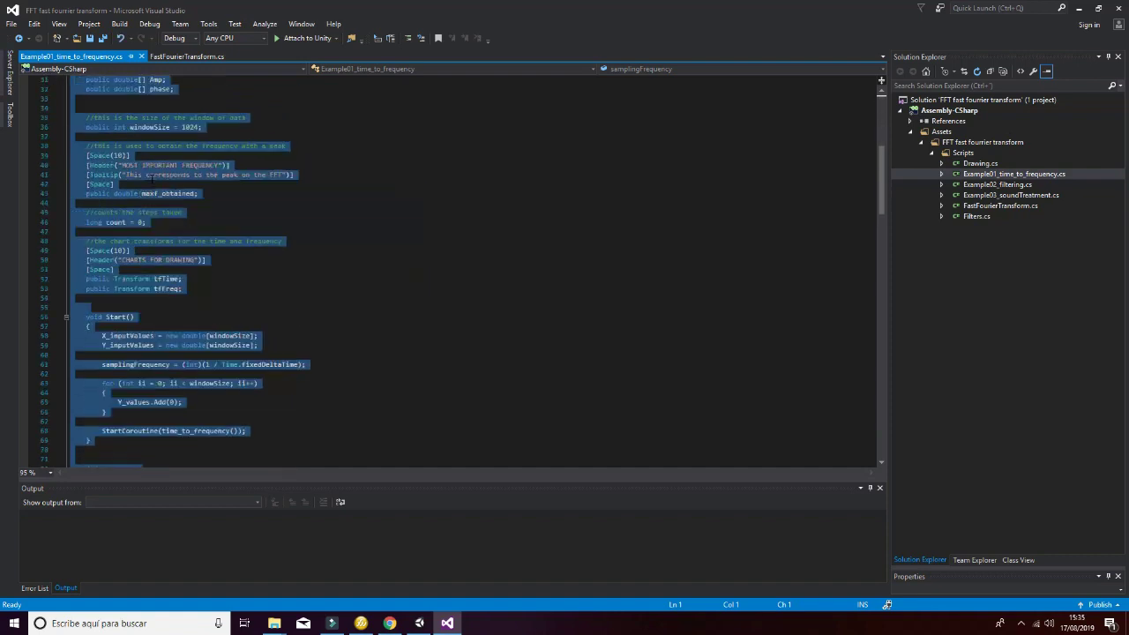
pyautogui.click(189, 214)
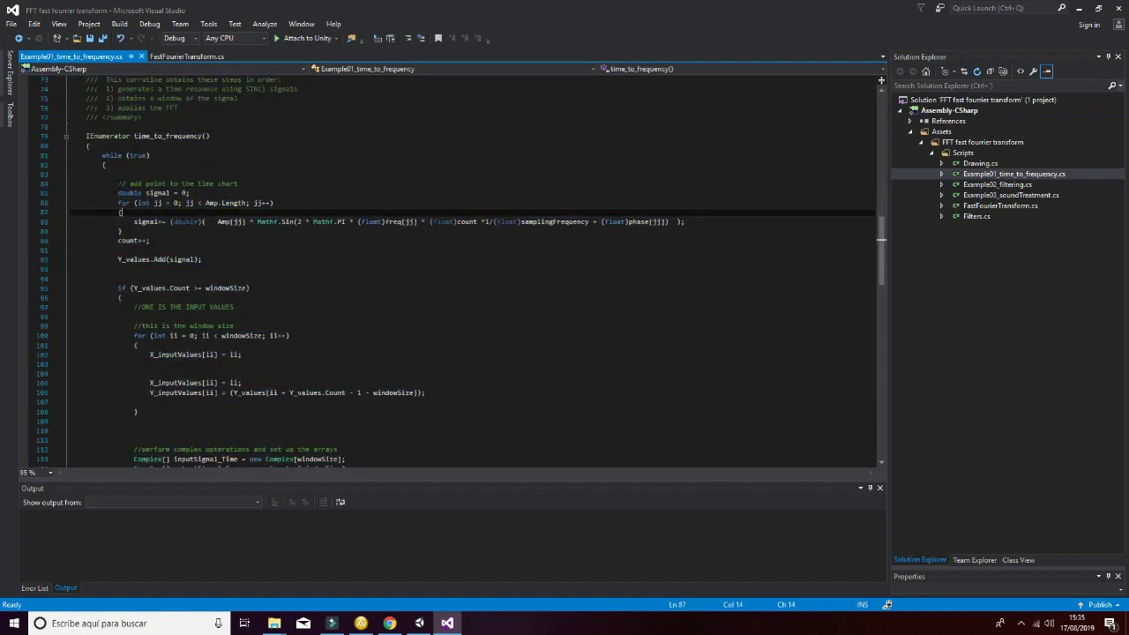
pyautogui.moveTo(118, 183); pyautogui.dragTo(118, 270)
pyautogui.scroll(-6, 228, 265)
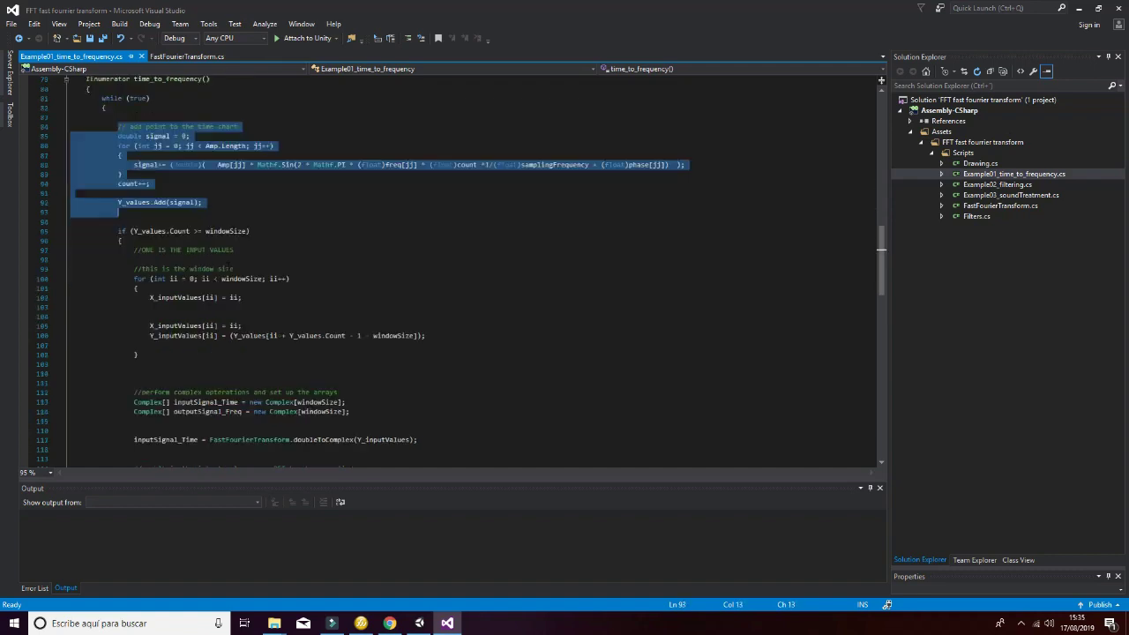
pyautogui.scroll(-3, 228, 265)
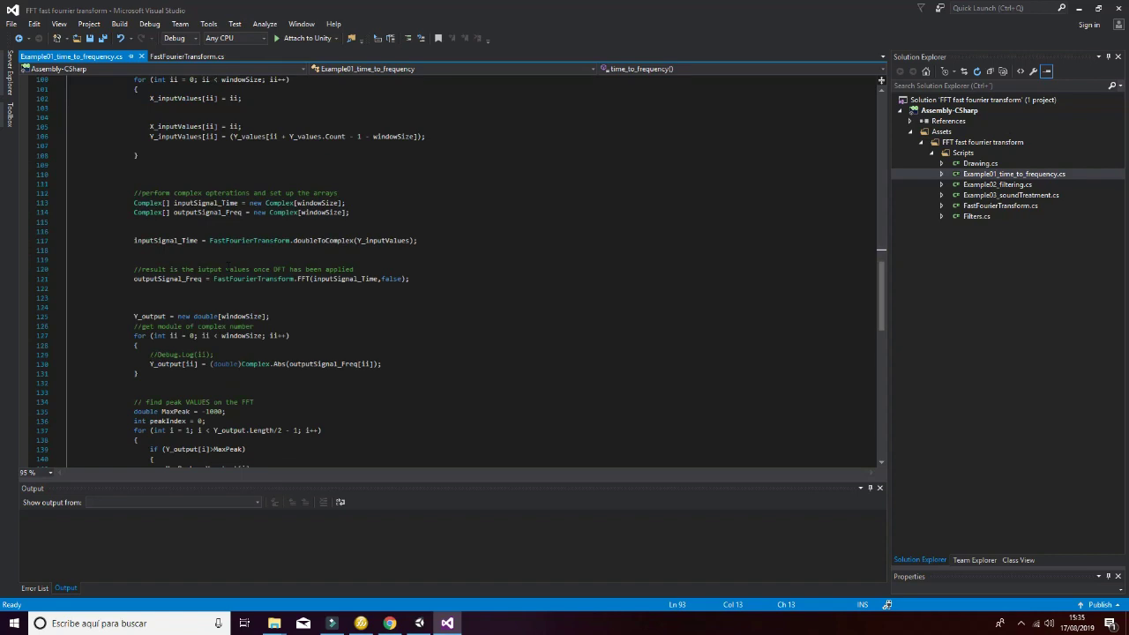
pyautogui.moveTo(132, 240); pyautogui.dragTo(424, 240)
pyautogui.moveTo(115, 260); pyautogui.dragTo(432, 282)
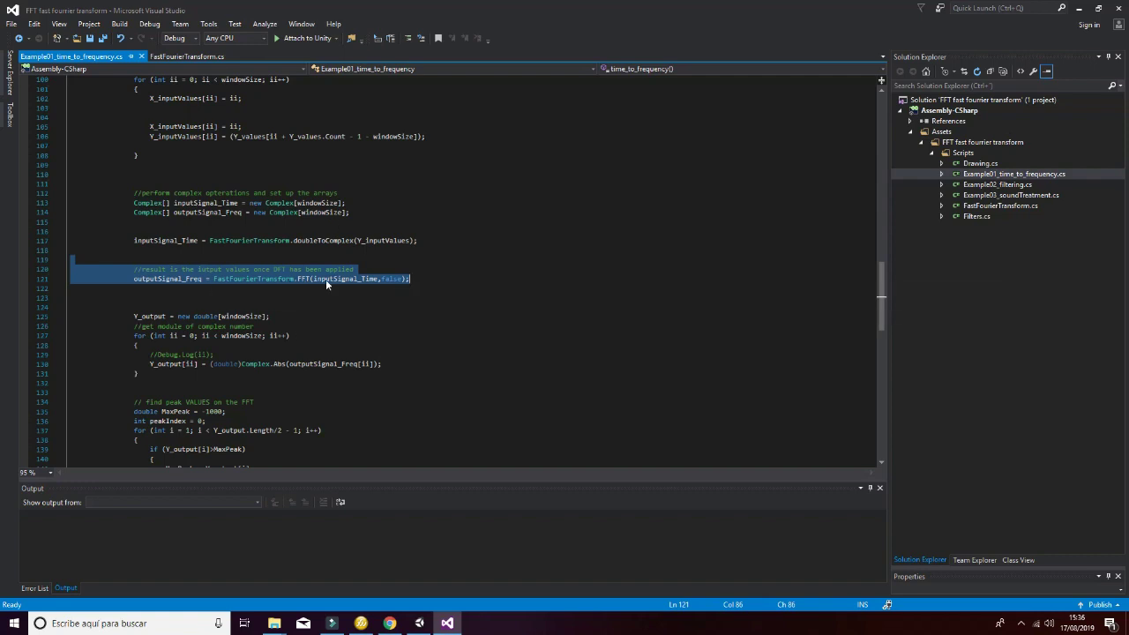
# Step: Highlight every use of inputSignal_Time and outputSignal_Freq around the FFT call
pyautogui.click(377, 278)
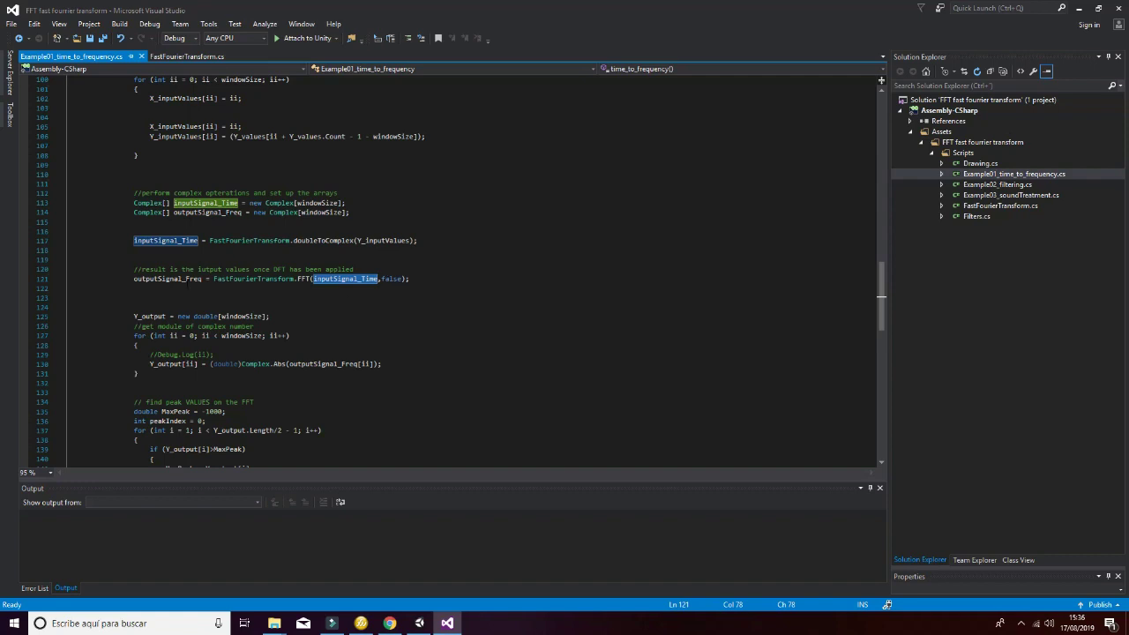
pyautogui.moveTo(132, 279); pyautogui.dragTo(202, 279)
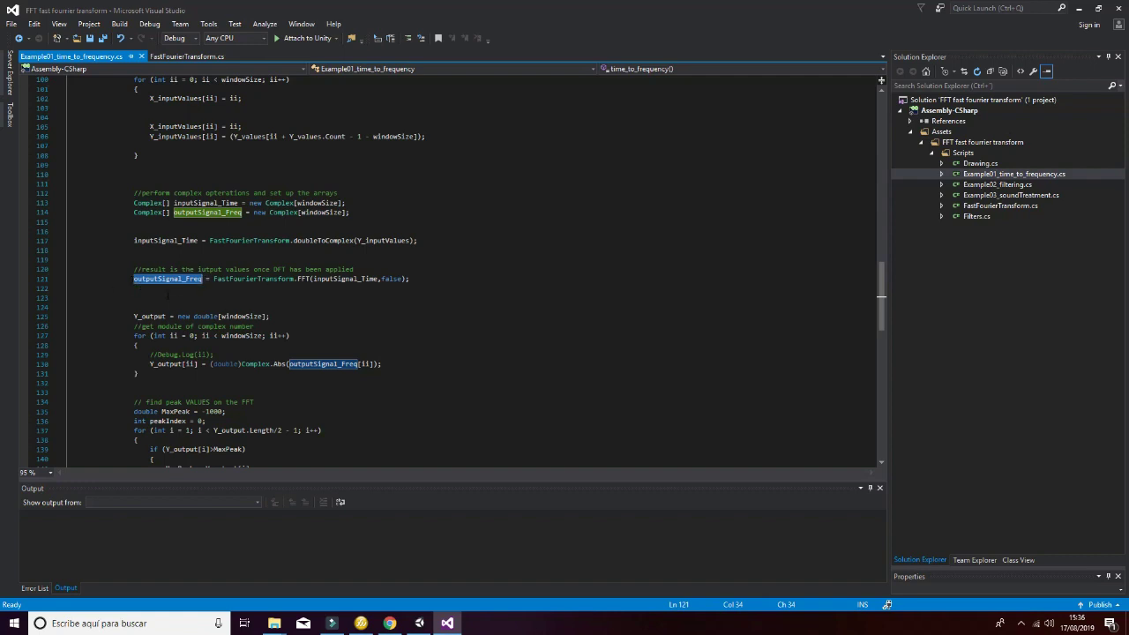
pyautogui.scroll(-2, 214, 300)
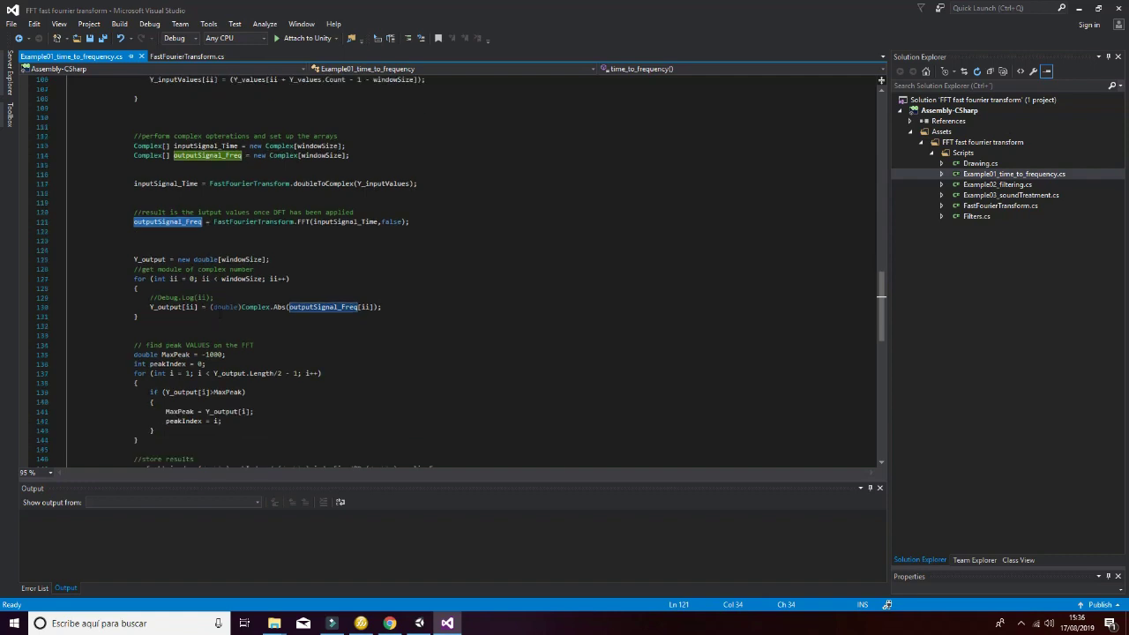
pyautogui.scroll(1, 214, 299)
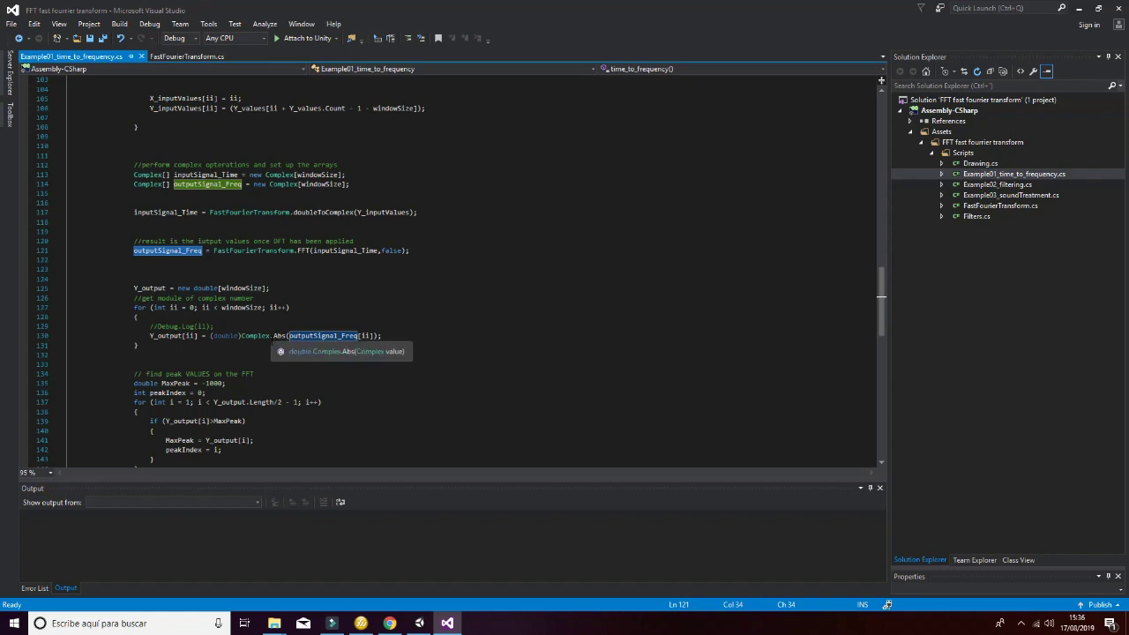
pyautogui.scroll(-2, 228, 333)
# Step: Select the Complex.Abs magnitude loop, save the Example01 script and return to Unity
pyautogui.moveTo(207, 290); pyautogui.dragTo(119, 239)
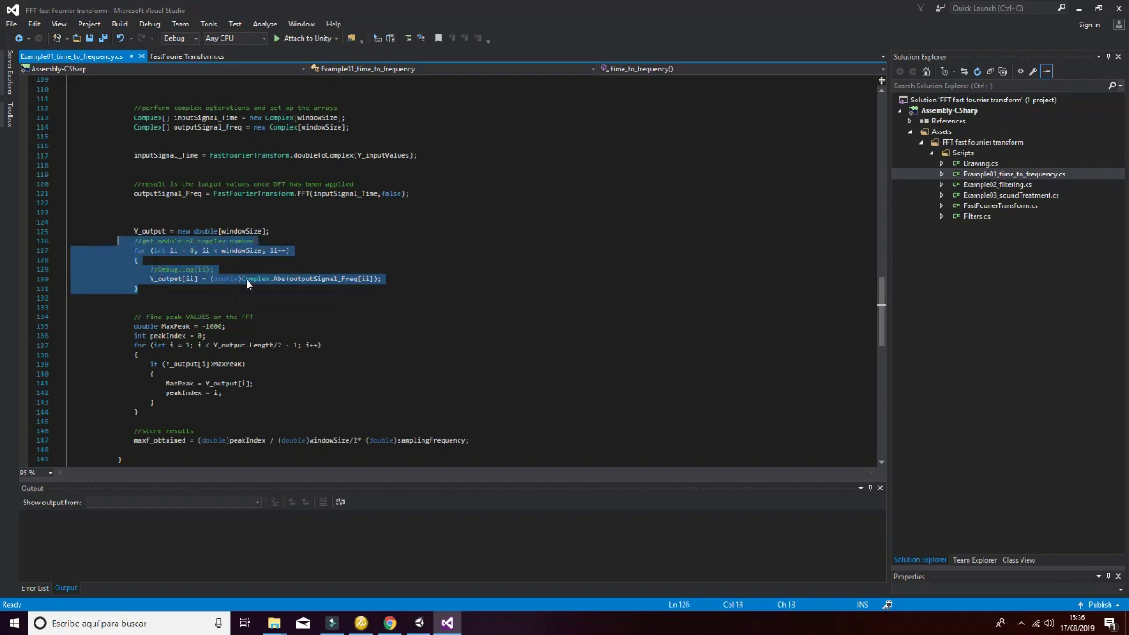
pyautogui.moveTo(251, 279)
pyautogui.moveTo(183, 281)
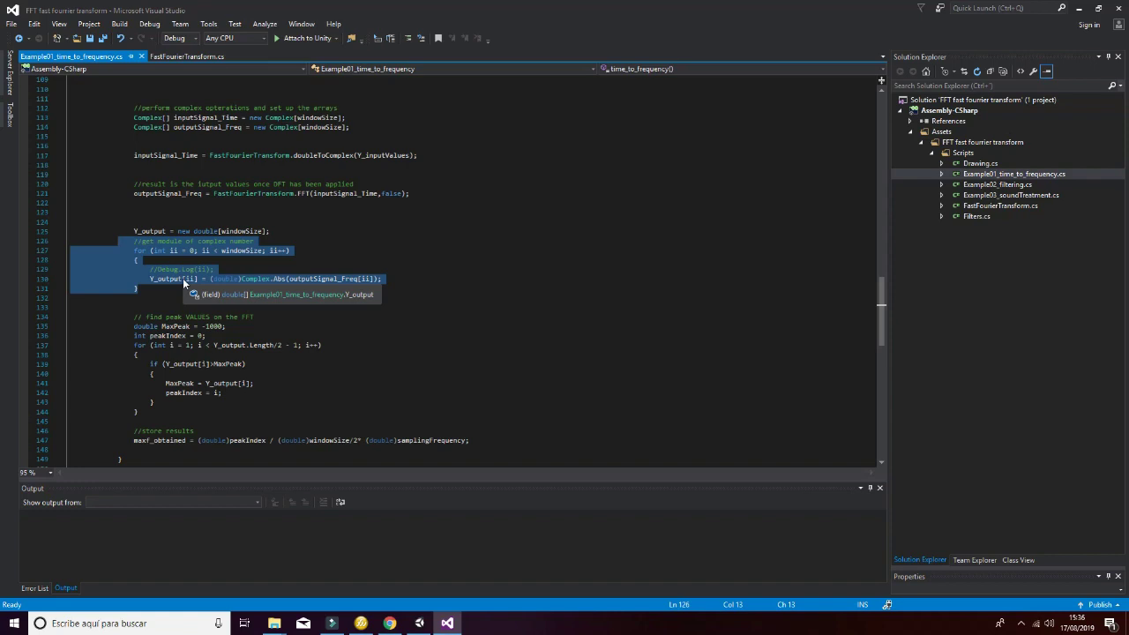
pyautogui.scroll(-6, 183, 278)
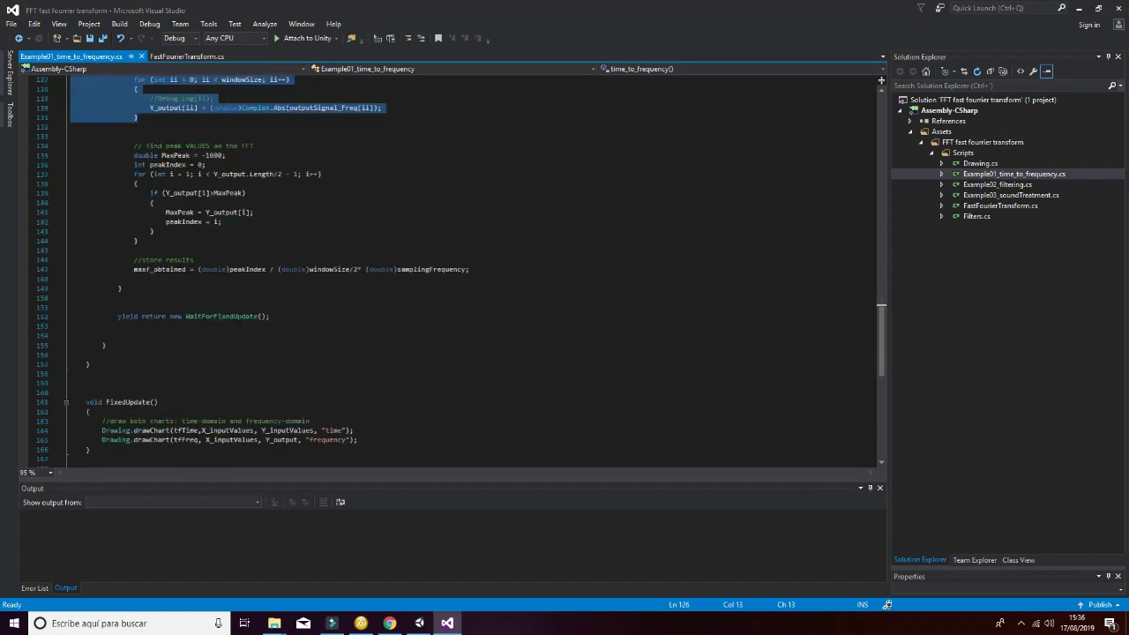
pyautogui.scroll(11, 441, 264)
pyautogui.click(90, 38)
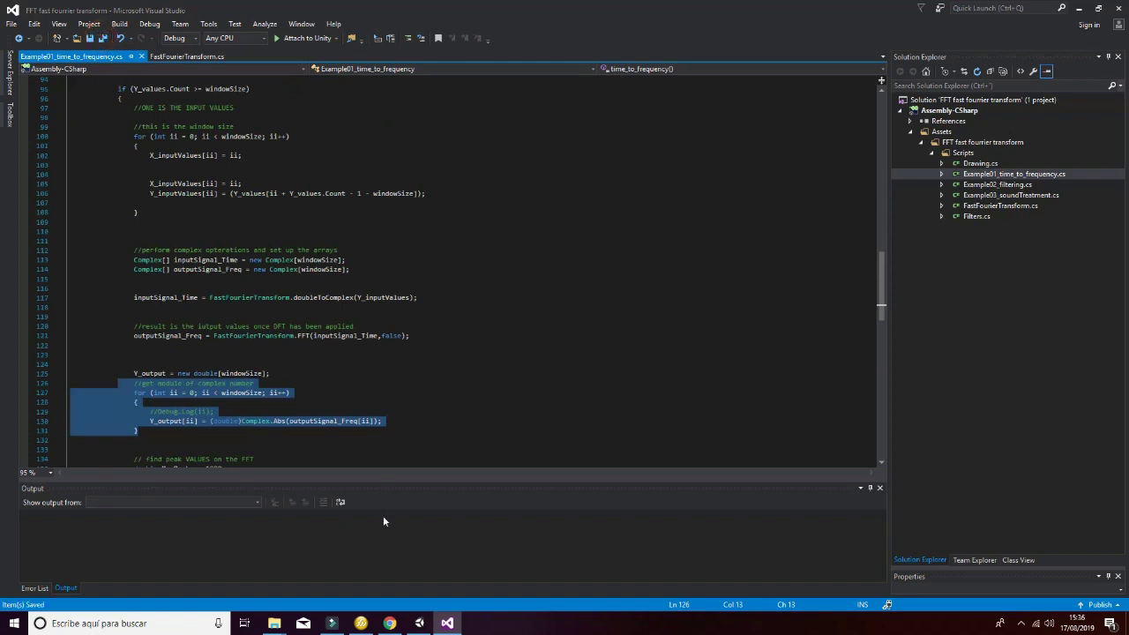
pyautogui.click(419, 622)
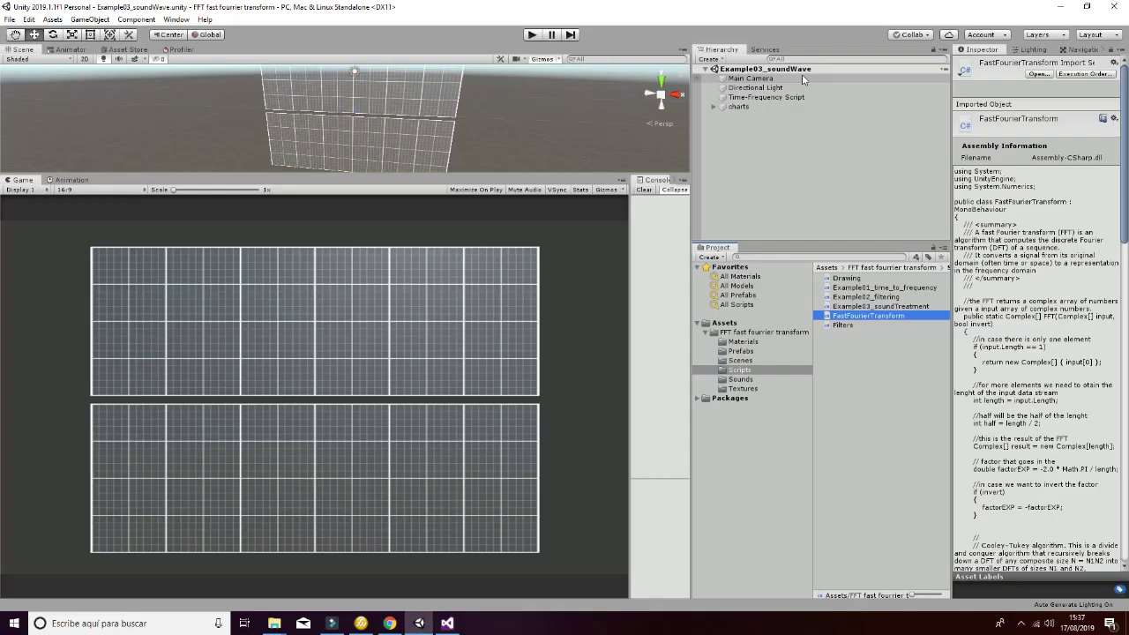